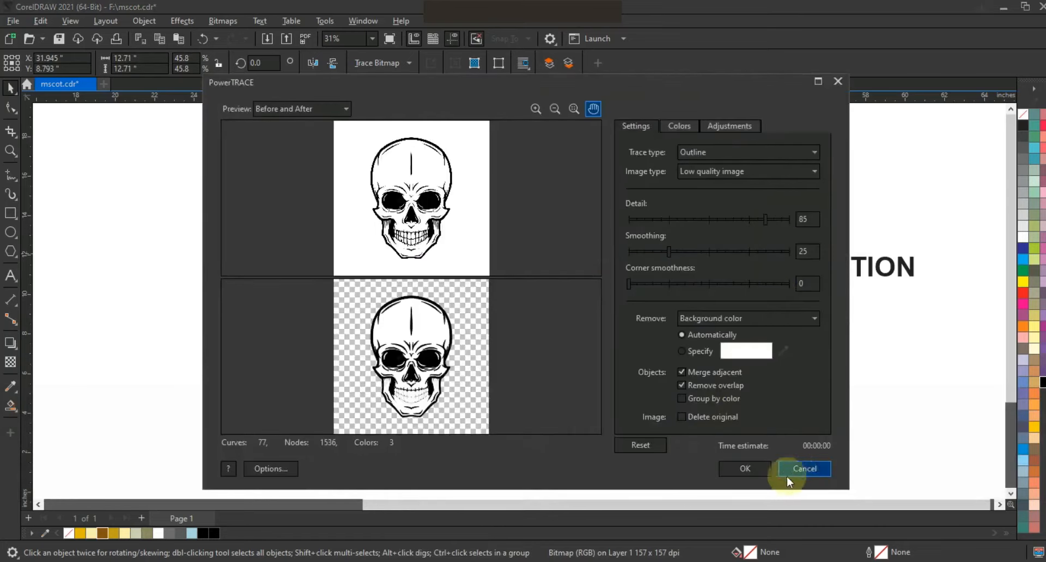
Apply the low quality outline trace to the skull bitmap and place the traced skull to the left of the original
left_click(745, 469)
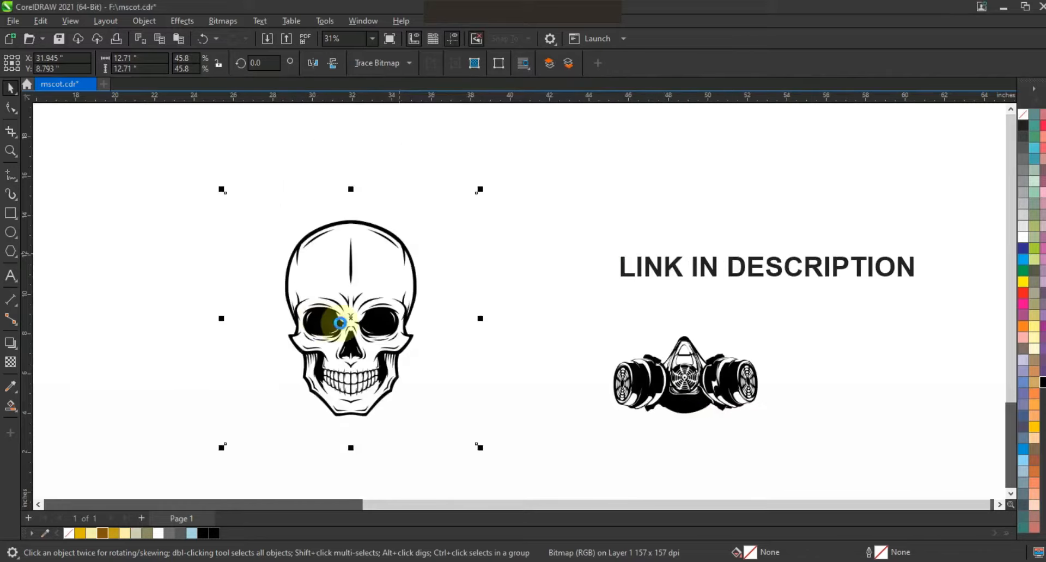
left_click(339, 323)
left_click_drag(340, 323, 200, 325)
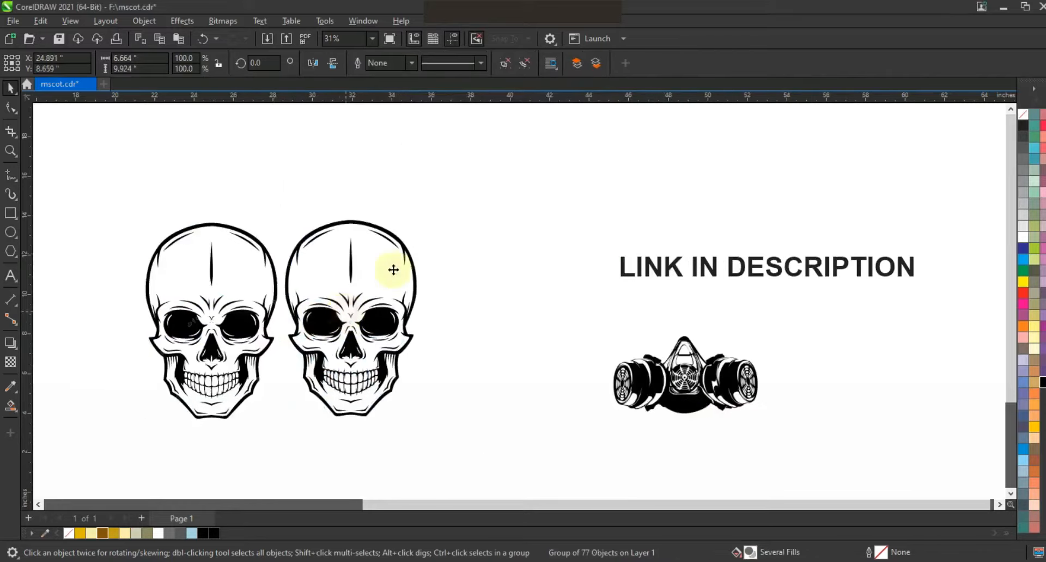
Scale the original skull bitmap down to about 7.8 inches wide and place it to the right of the gas mask bitmap
left_click_drag(481, 190, 364, 306)
left_click_drag(306, 378, 876, 382)
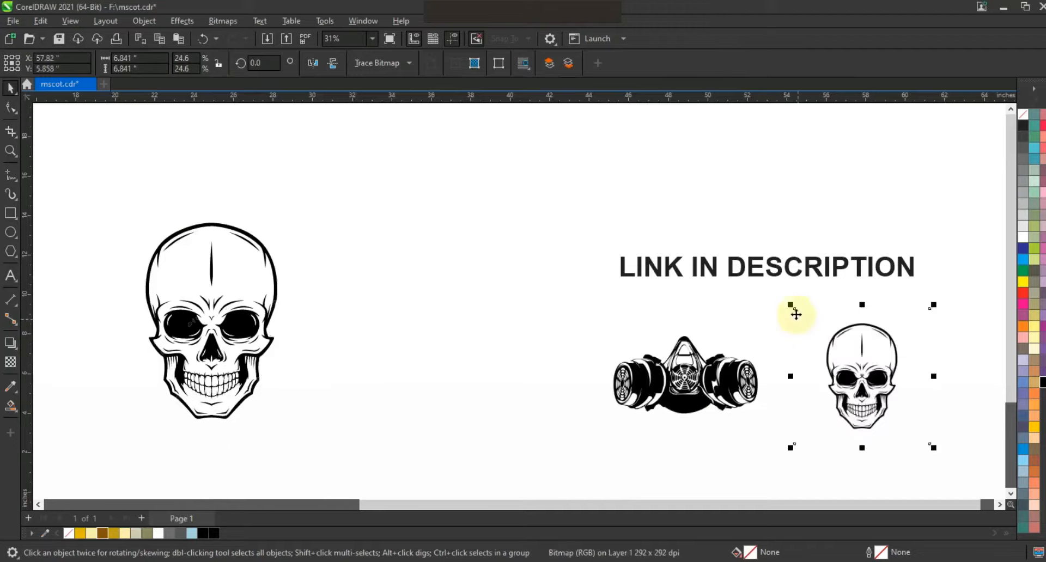
left_click_drag(791, 306, 716, 292)
Place a copy of the gas mask bitmap beside the traced skull and outline-trace it as a low quality image with detail 94
left_click(684, 362)
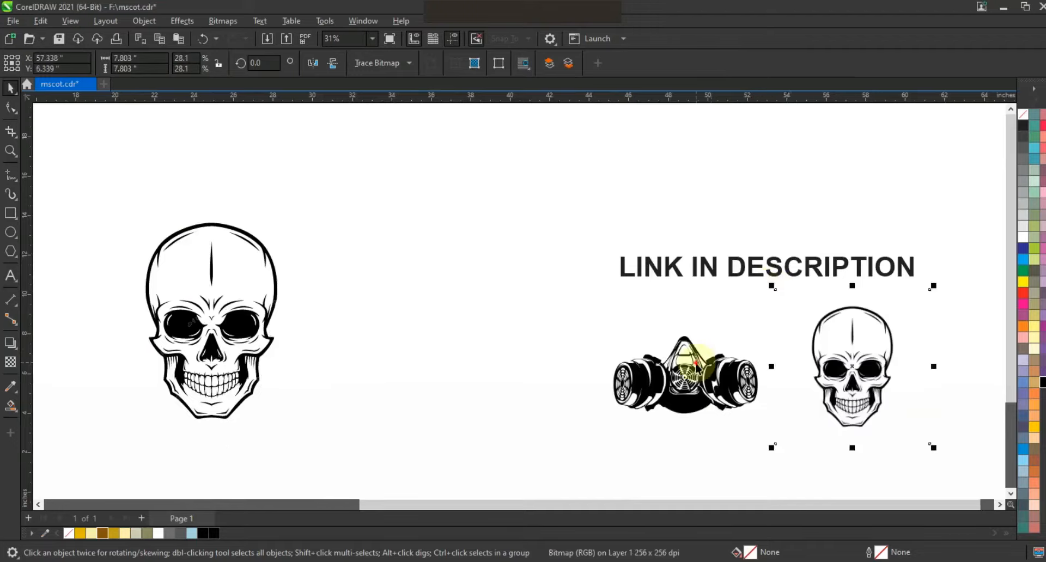
left_click_drag(708, 375, 408, 360)
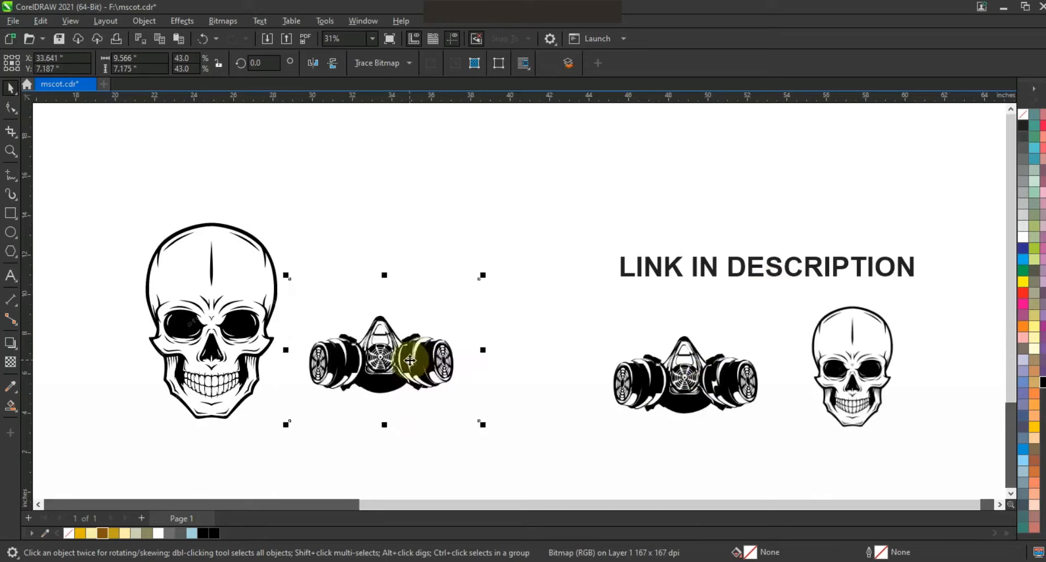
right_click(410, 361)
mouse_move(462, 231)
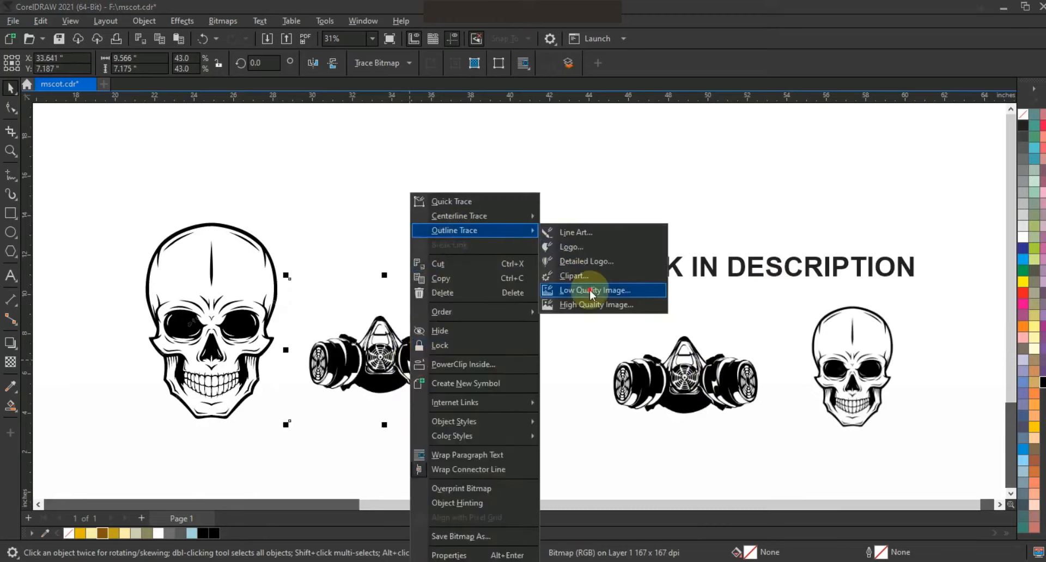
left_click(567, 308)
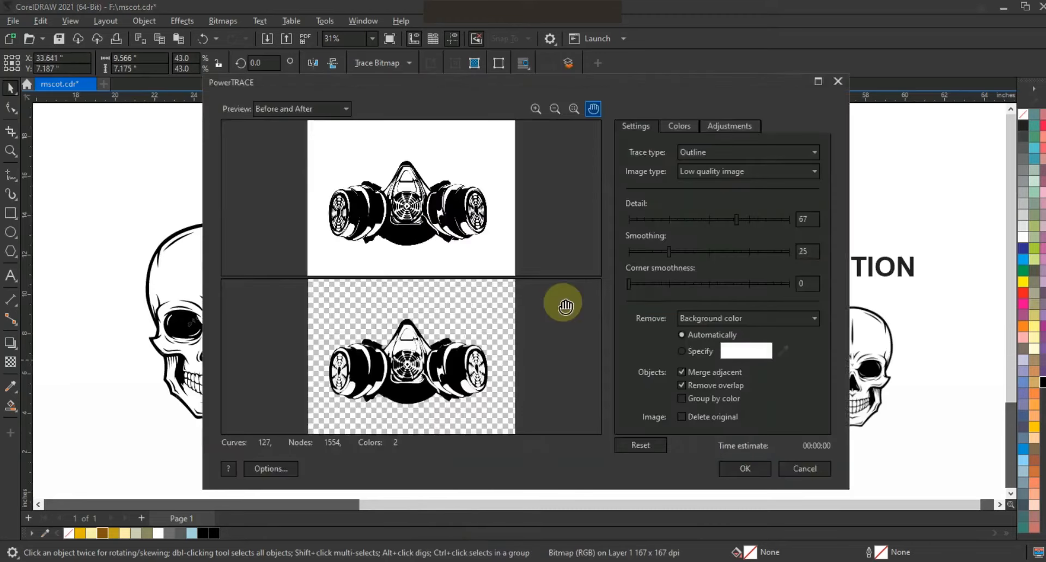
left_click(780, 218)
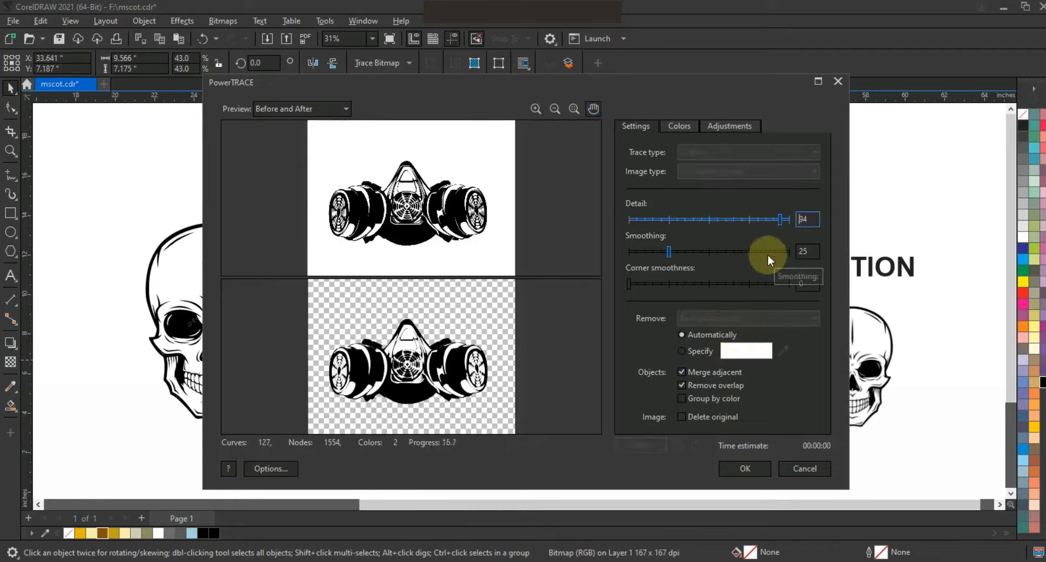
left_click(744, 469)
Delete the gas mask bitmap copy under the trace and place the traced mask beside the skull's jaw
left_click_drag(384, 332, 393, 244)
left_click(405, 352)
key("Delete")
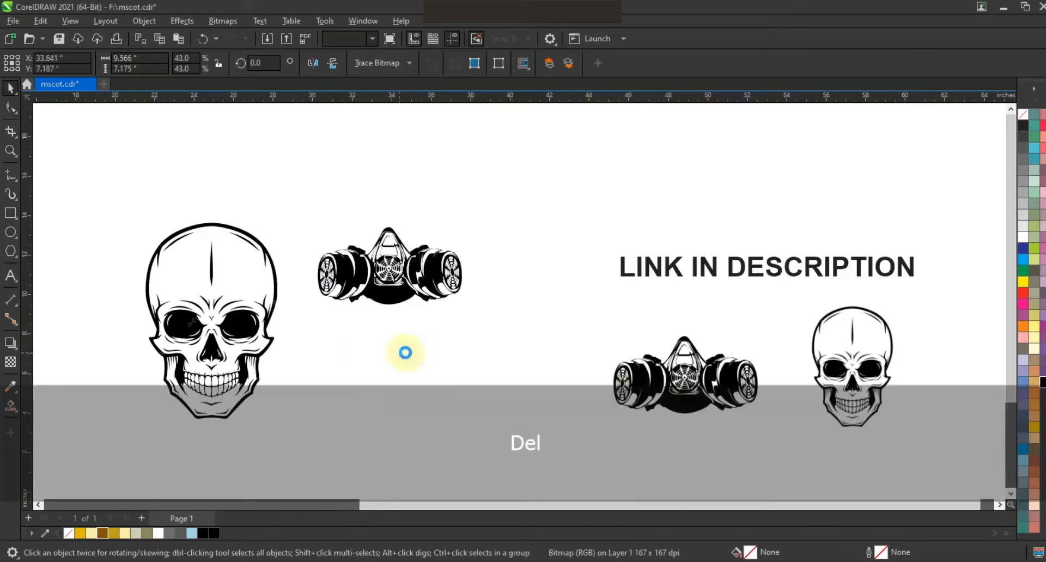
left_click_drag(385, 297, 371, 416)
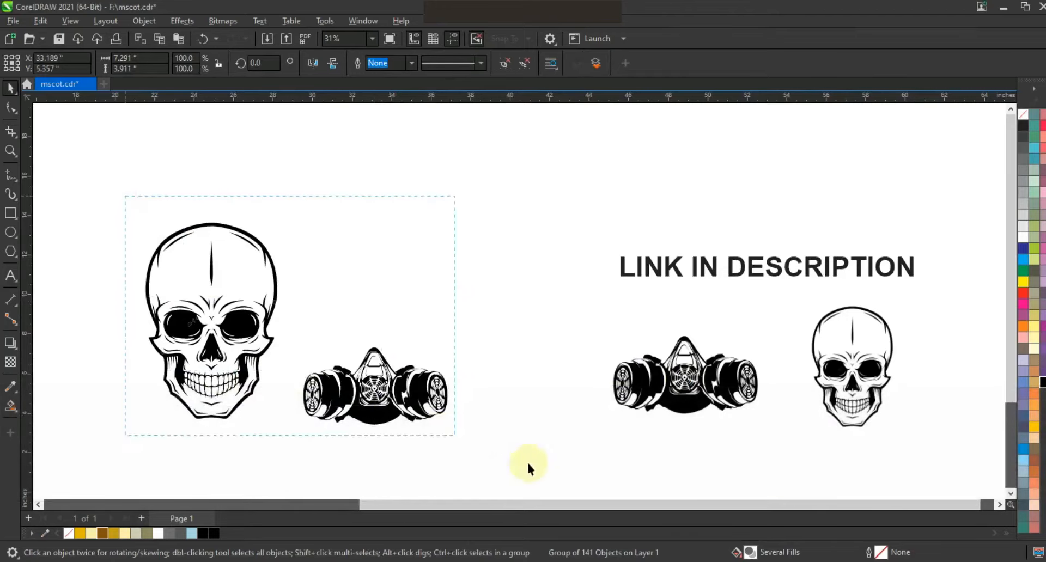
Ungroup the traced skull into separate shapes
key("shift+F2")
key("Escape")
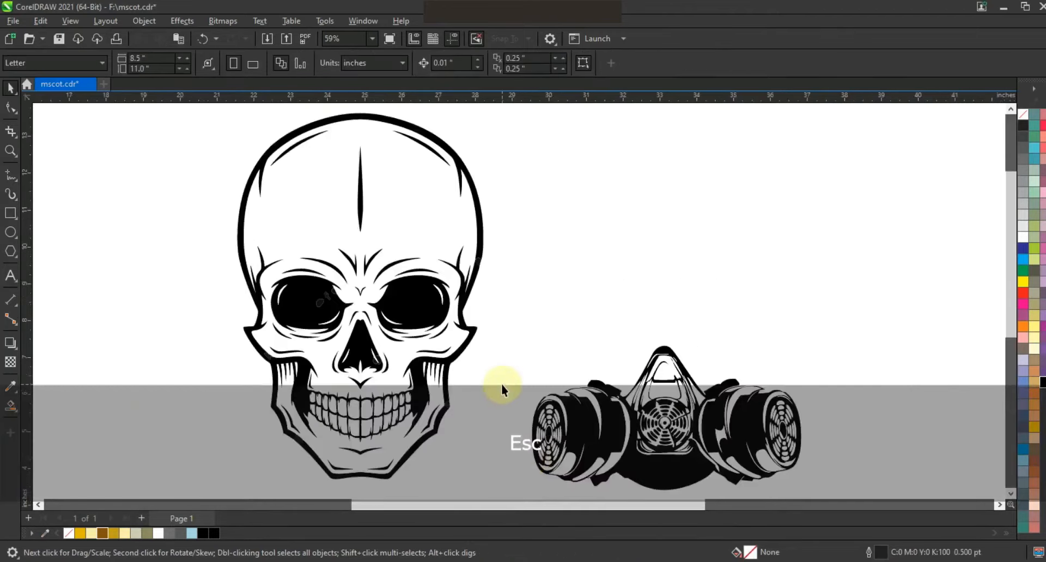
left_click(401, 227)
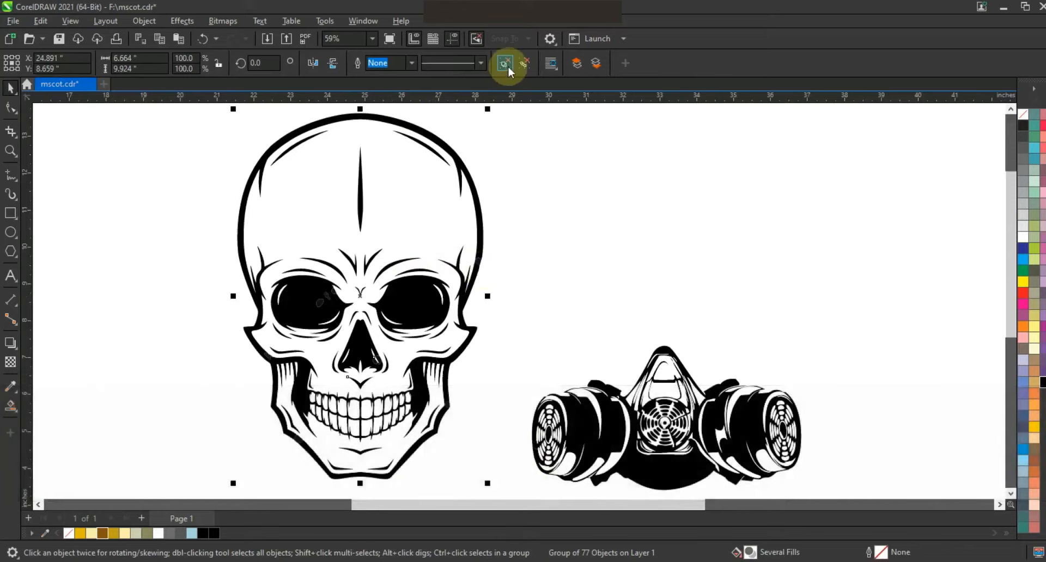
left_click(508, 66)
left_click(532, 158)
left_click(462, 157)
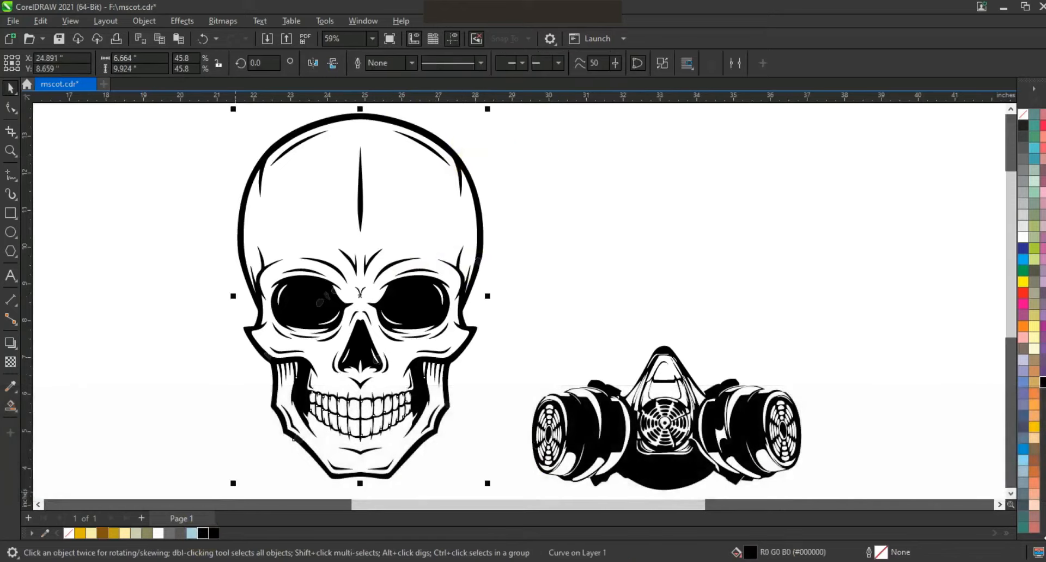
Fill the skull's white upper face shape with pale olive beige and remove the small specks in the left eye socket
left_click(427, 208)
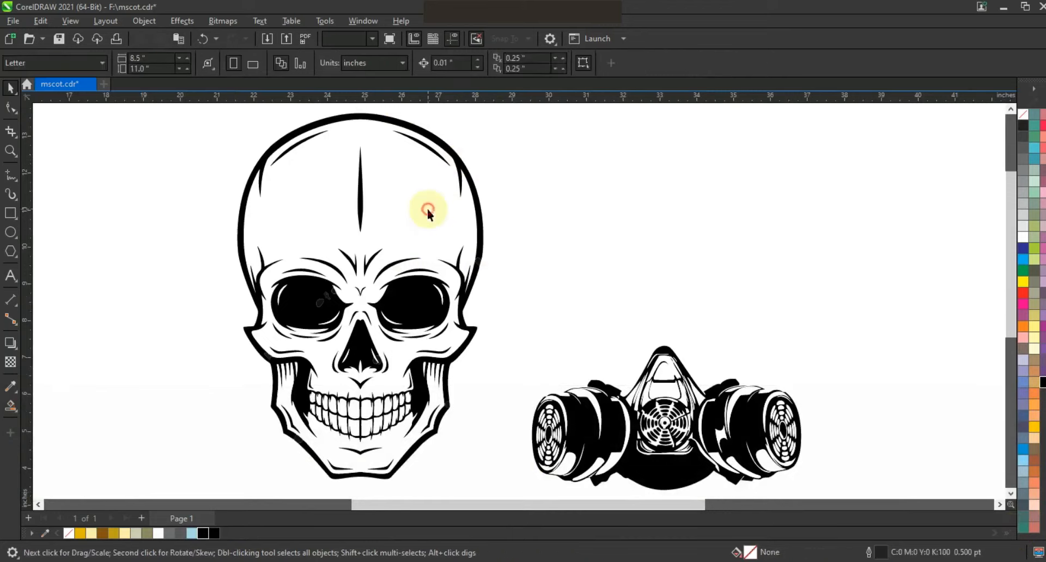
left_click(137, 533)
left_click(496, 278)
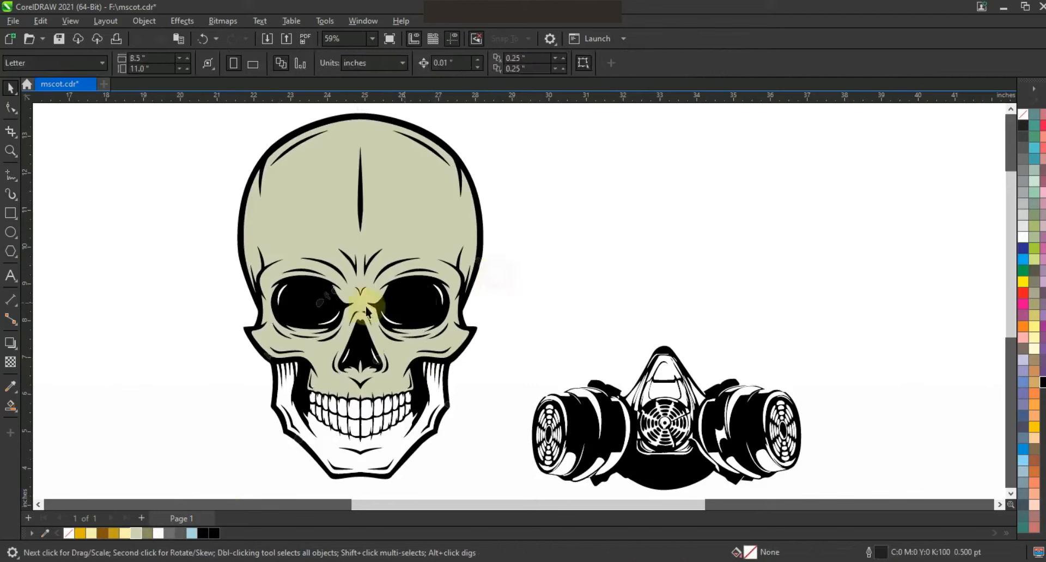
left_click(320, 304)
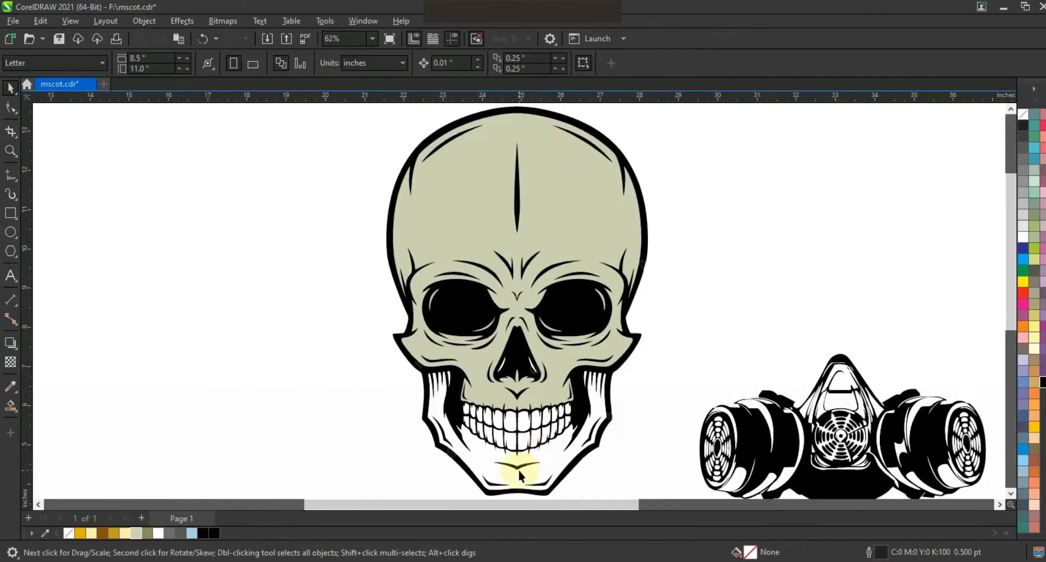
Move the traced gas mask over the skull's lower face and enlarge it to about 9.4 inches wide
left_click(770, 438)
left_click_drag(806, 440, 473, 385)
key("F3")
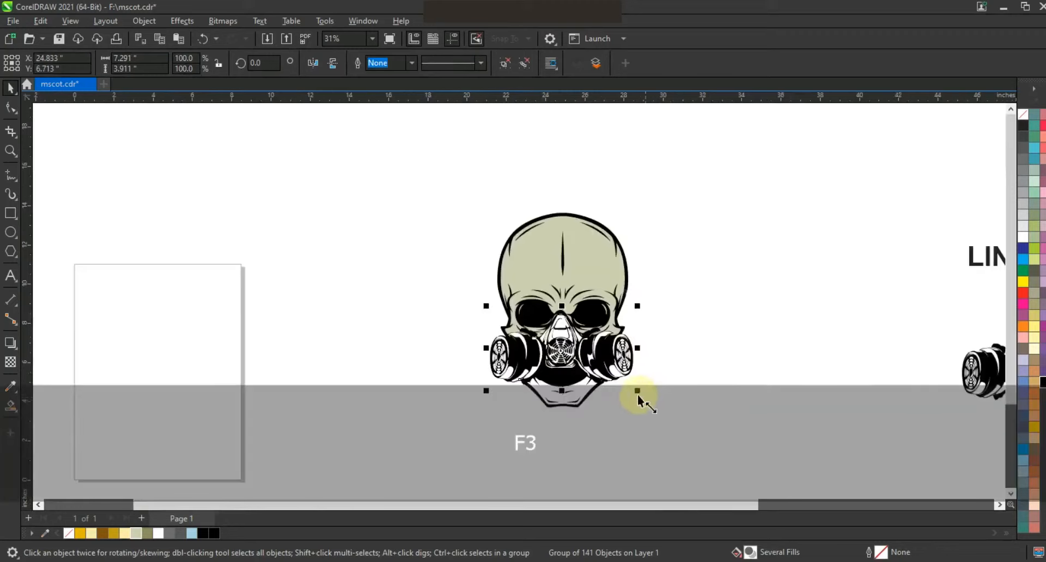
left_click_drag(636, 398, 656, 407)
left_click_drag(633, 361, 651, 344)
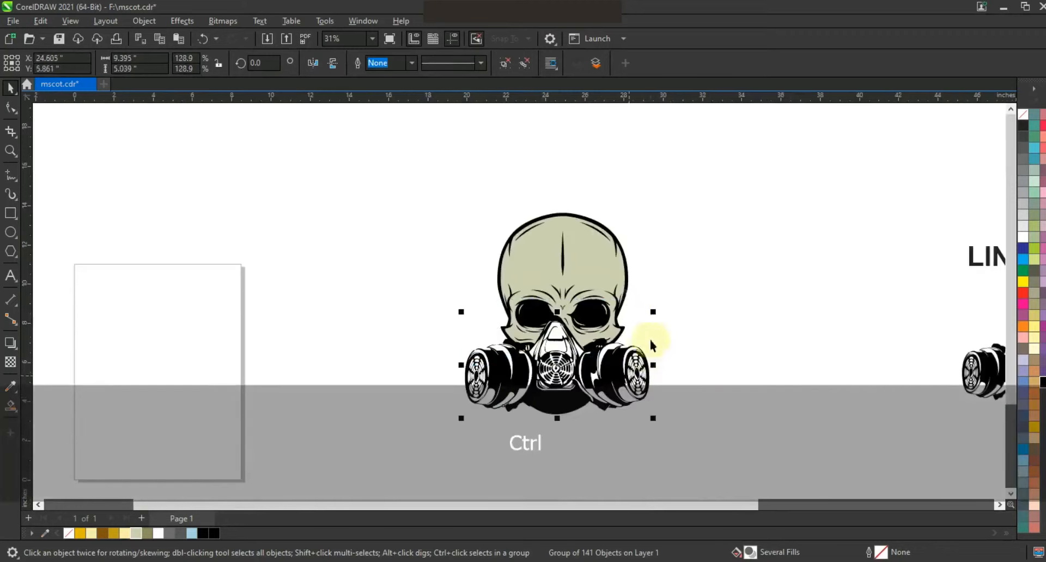
Enlarge the gas mask to about 10.2 inches wide and center it horizontally on the skull
left_click(605, 261, "shift")
left_click_drag(657, 310, 669, 306)
key("c")
left_click(711, 310)
left_click(655, 390)
left_click_drag(463, 306, 459, 303)
left_click(564, 253, "shift")
key("c")
Nudge the gas mask up to a Y position of about 6.36 inches so it sits just below the eye sockets
key("Up")
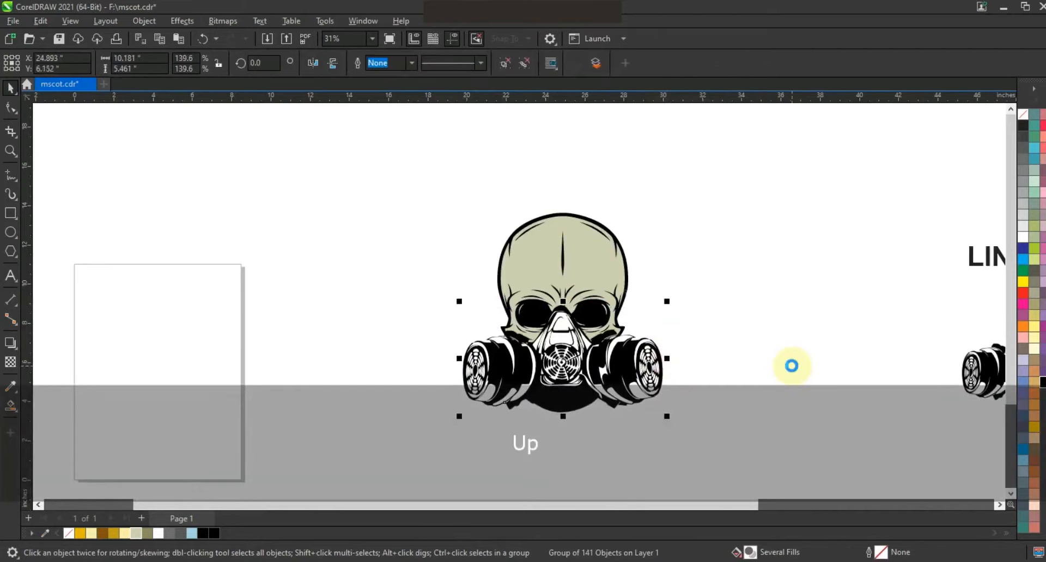
key("Up")
key("Down")
key("Up")
key("Up")
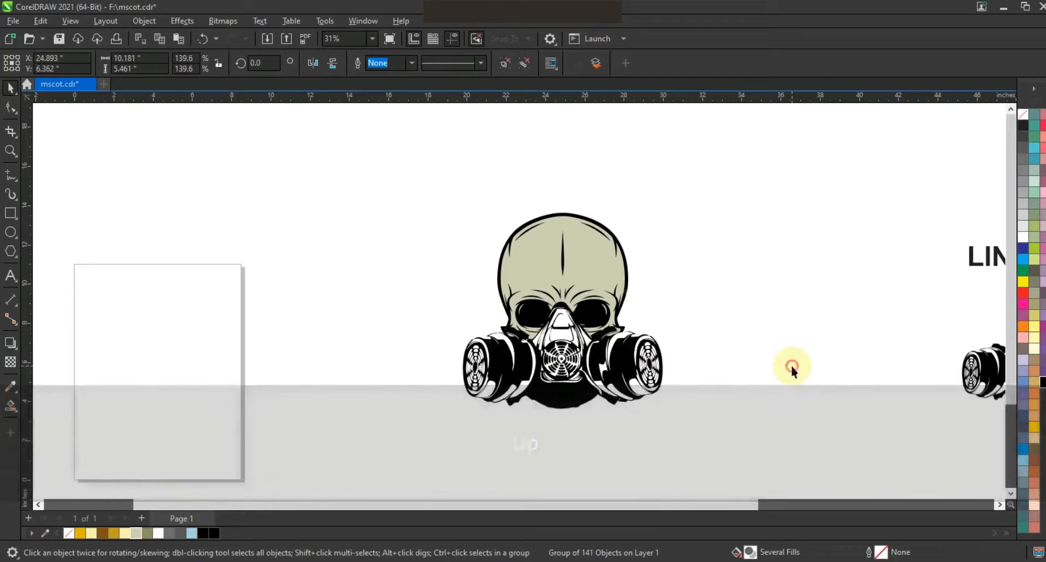
Ungroup the gas mask into separate shapes
left_click(10, 150)
left_click_drag(401, 180, 716, 425)
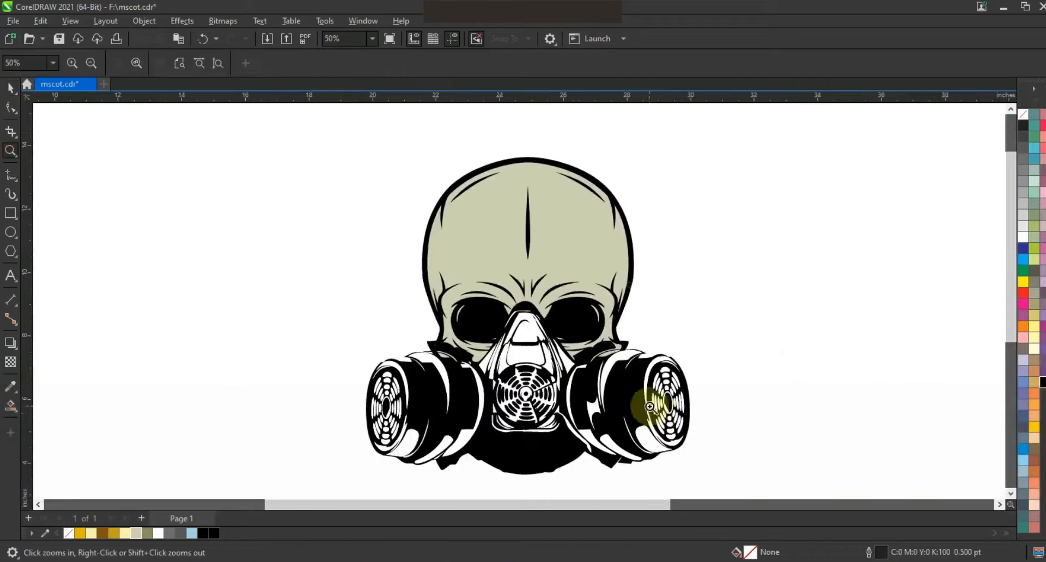
left_click(10, 87)
left_click(554, 460)
left_click(752, 201)
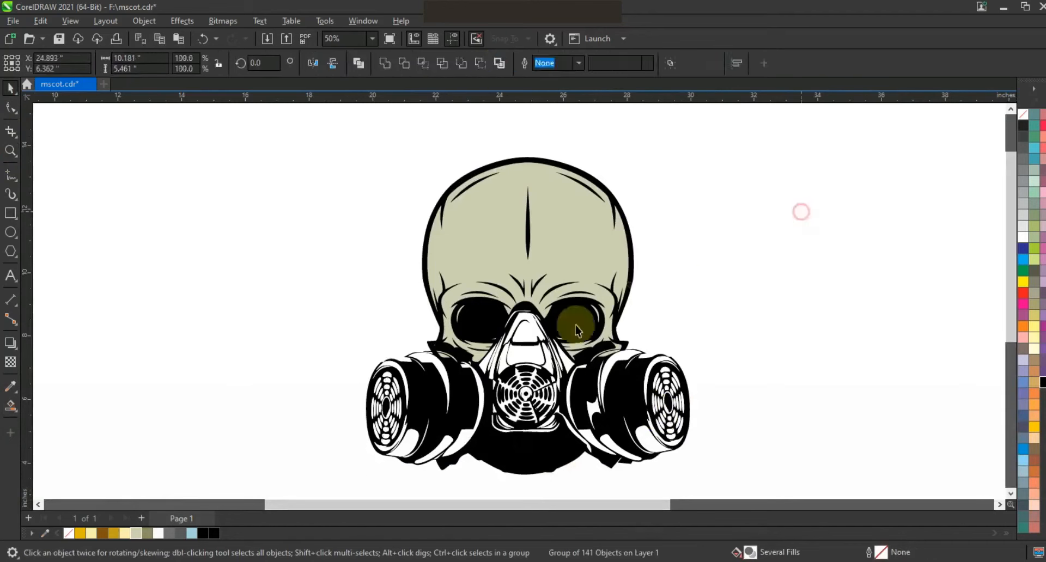
Fill all grille shapes of the right filter with golden yellow
key("shift+F2")
key("Escape")
left_click_drag(769, 241, 625, 427)
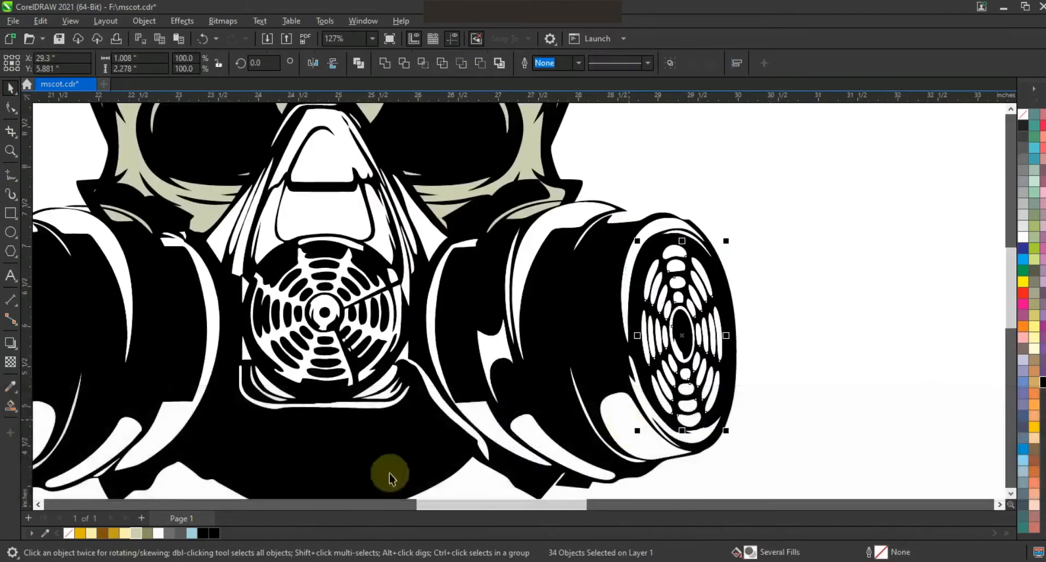
left_click(80, 533)
left_click(864, 303)
Fill all grille shapes of the left filter with the same golden yellow
key("F3")
key("Escape")
left_click_drag(289, 277, 385, 391)
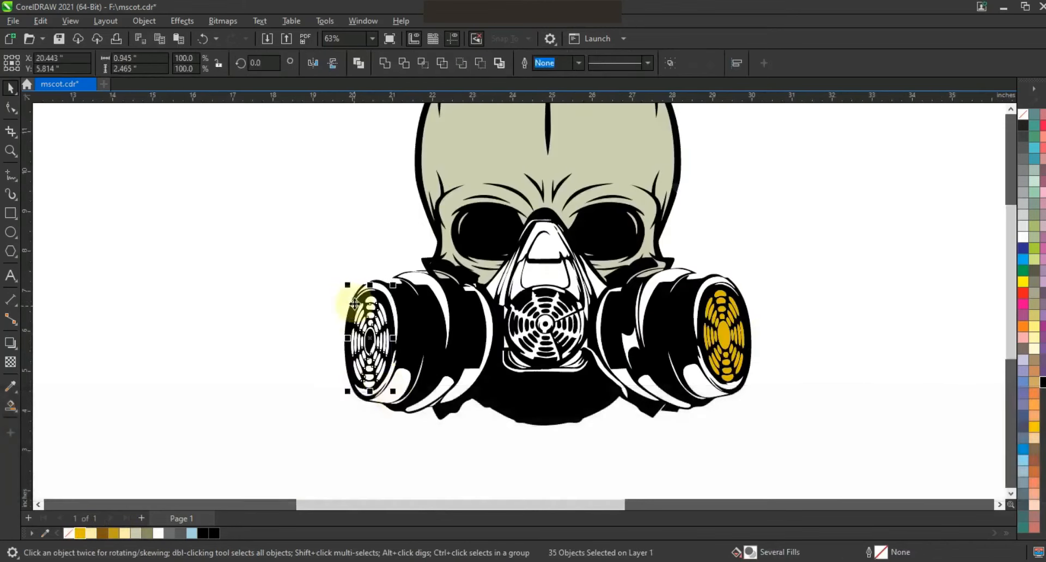
left_click(83, 534)
left_click(142, 424)
Fill the grille, hub and edge pieces of the mask's central round vent with golden yellow
left_click_drag(287, 232, 791, 435)
key("shift+F2")
key("Escape")
left_click(572, 318)
left_click(530, 336, "shift")
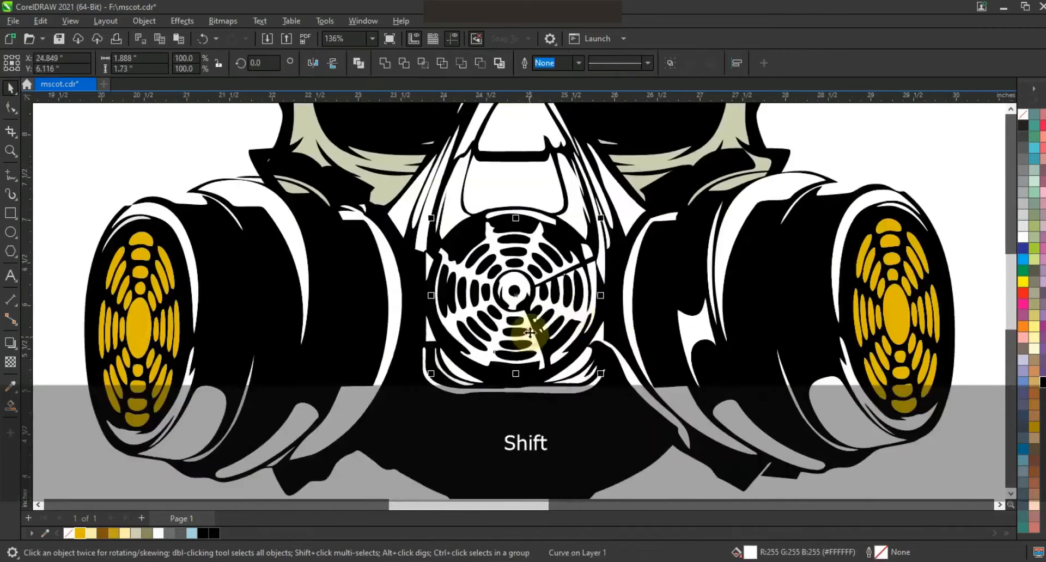
left_click(84, 535)
left_click(522, 299)
key("ctrl+r")
left_click(585, 250)
key("ctrl+r")
left_click(542, 219)
key("ctrl+r")
Fill the mask's front panel above the vent and the strips on its right side with 70% black
left_click(545, 206)
left_click(575, 210, "shift")
left_click(603, 211, "shift")
left_click(1023, 169)
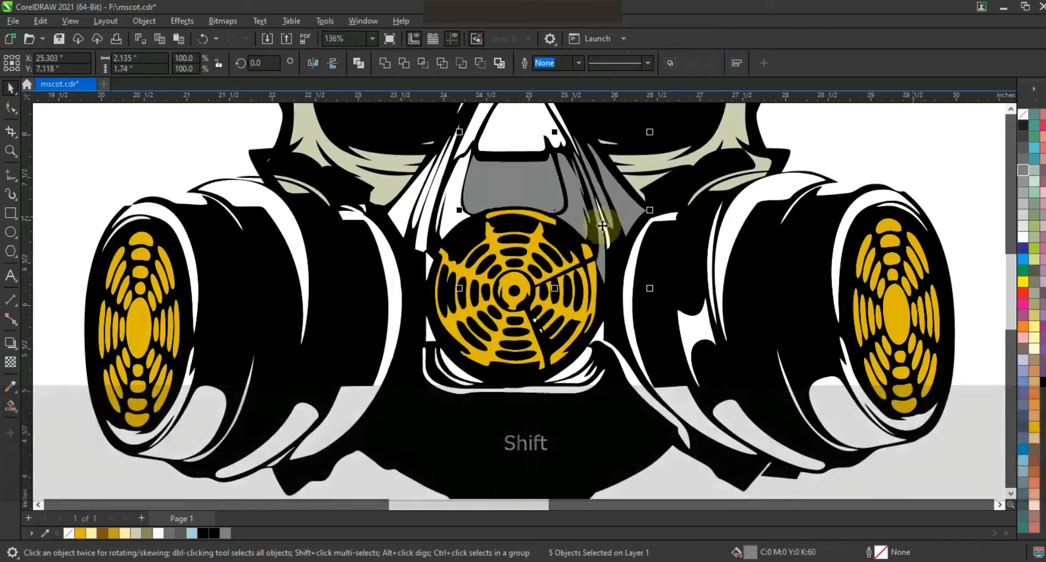
left_click(576, 217)
left_click(626, 214, "shift")
left_click(1022, 159)
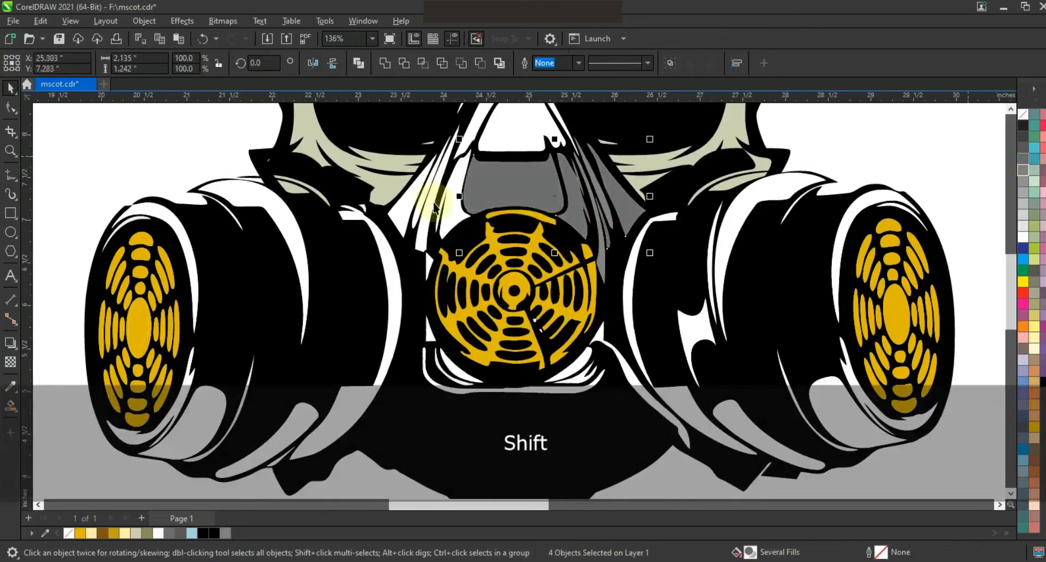
left_click(605, 212, "shift")
left_click(601, 221)
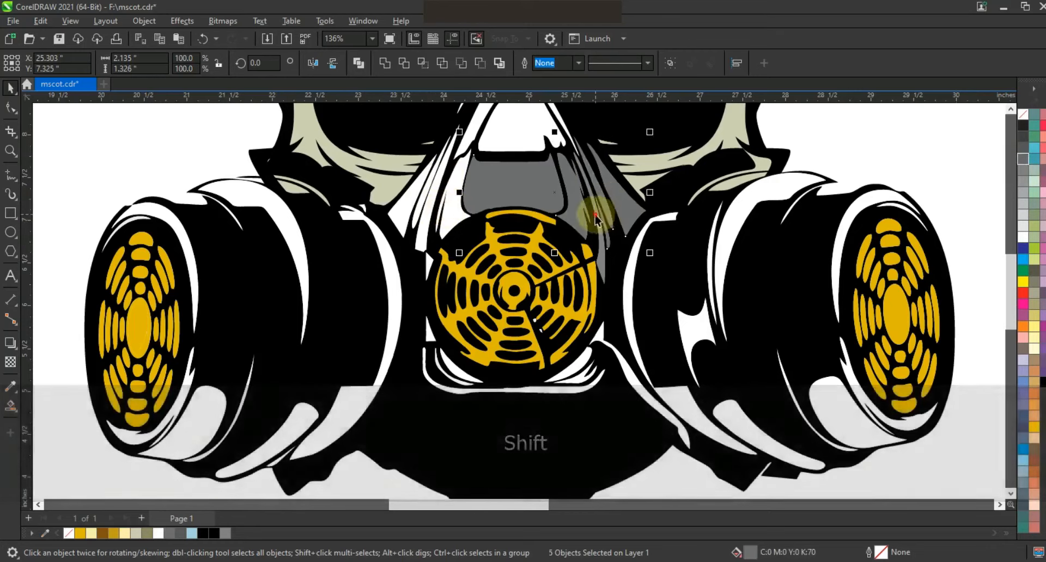
key("ctrl+r")
Repeat the 70% black fill on the nose piece's left strips and the frame shapes beside and below the central vent
left_click(426, 210, "shift")
left_click(402, 211, "shift")
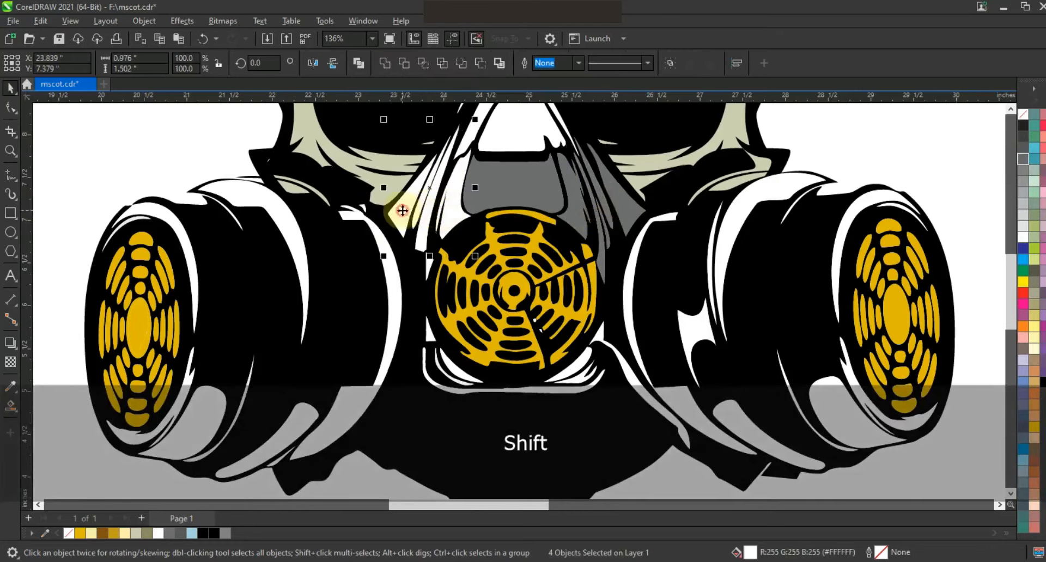
key("ctrl+r")
left_click(427, 265)
left_click(428, 337, "shift")
left_click(446, 377, "shift")
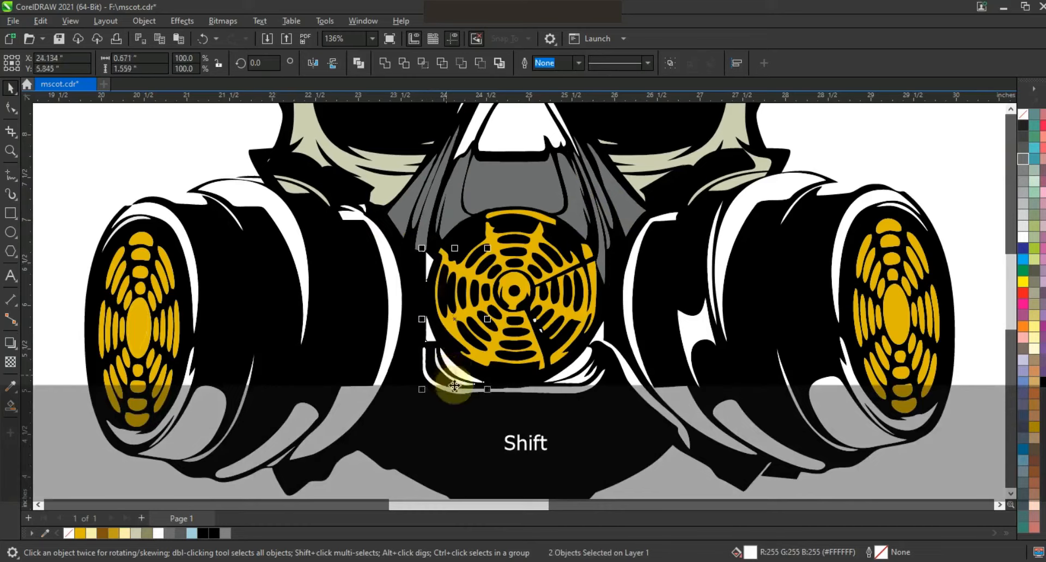
key("ctrl+r")
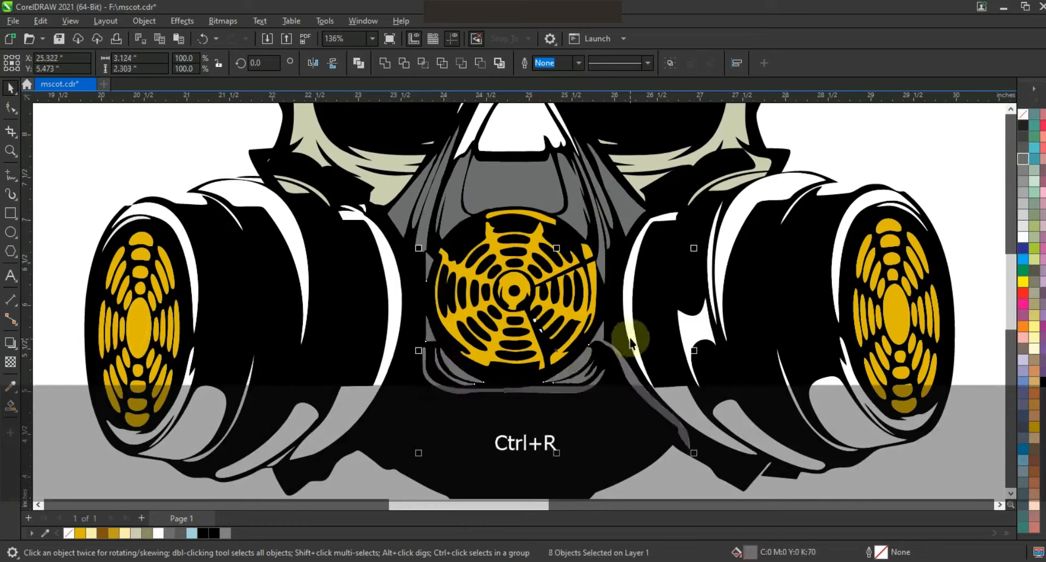
Repeat the 70% black fill on the inner highlight bands of the right filter canister
left_click(627, 341)
left_click(712, 408, "shift")
left_click(701, 334, "shift")
key("ctrl+r")
left_click(712, 266)
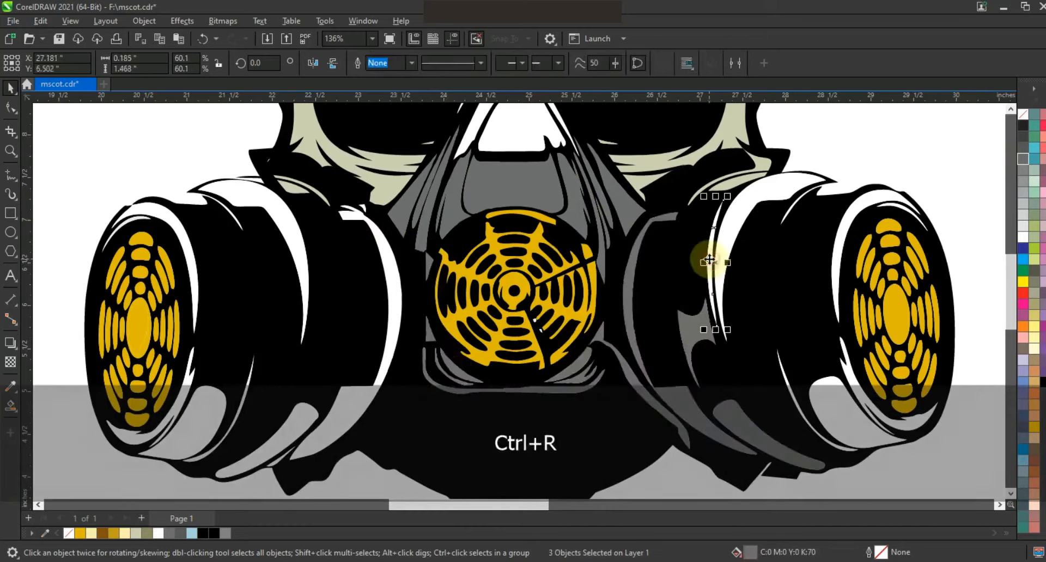
key("ctrl+r")
Repeat the 70% black fill on the right canister's lower outer highlights and the rim around its grille
left_click(846, 418)
key("ctrl+r")
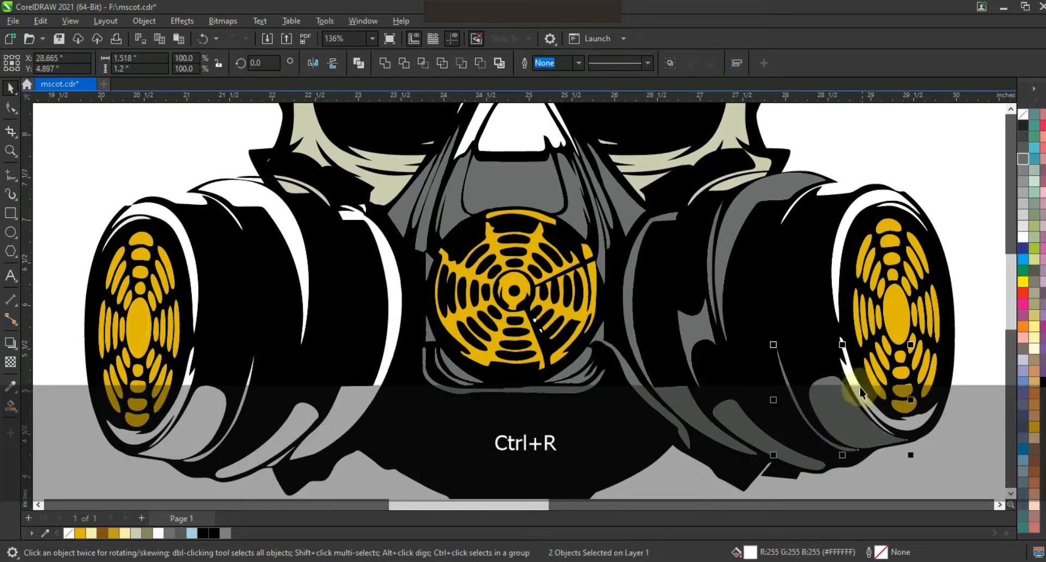
left_click(857, 390)
left_click(835, 299, "shift")
key("ctrl+r")
left_click(797, 205)
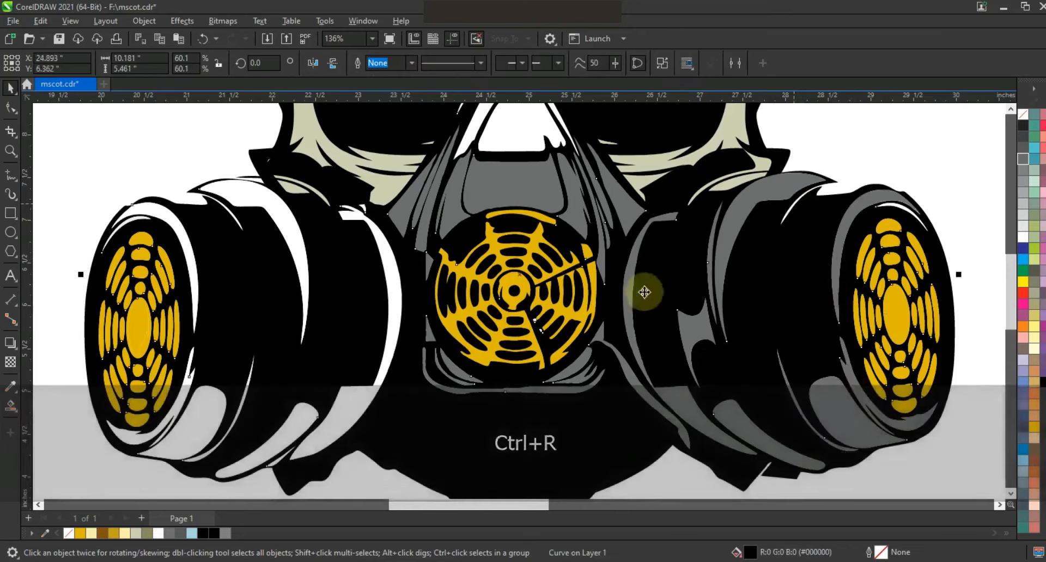
Repeat the 70% black fill on the left canister's inner bands and lower highlights
left_click(303, 269)
left_click(394, 276, "shift")
left_click(313, 411, "shift")
left_click(234, 432, "shift")
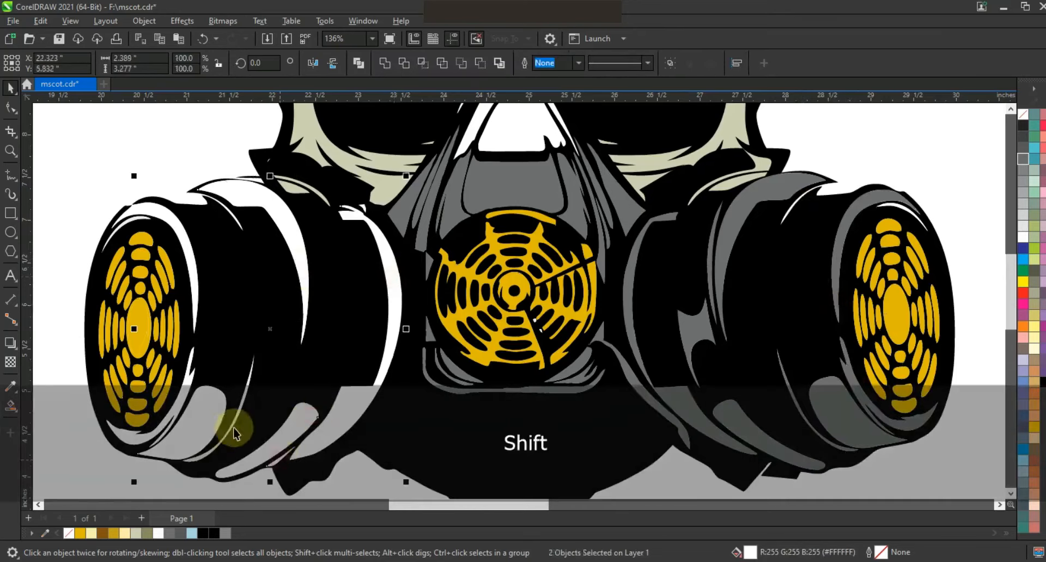
key("ctrl+r")
Repeat the 70% black fill on the rim shapes around the left canister's grille
left_click(202, 315)
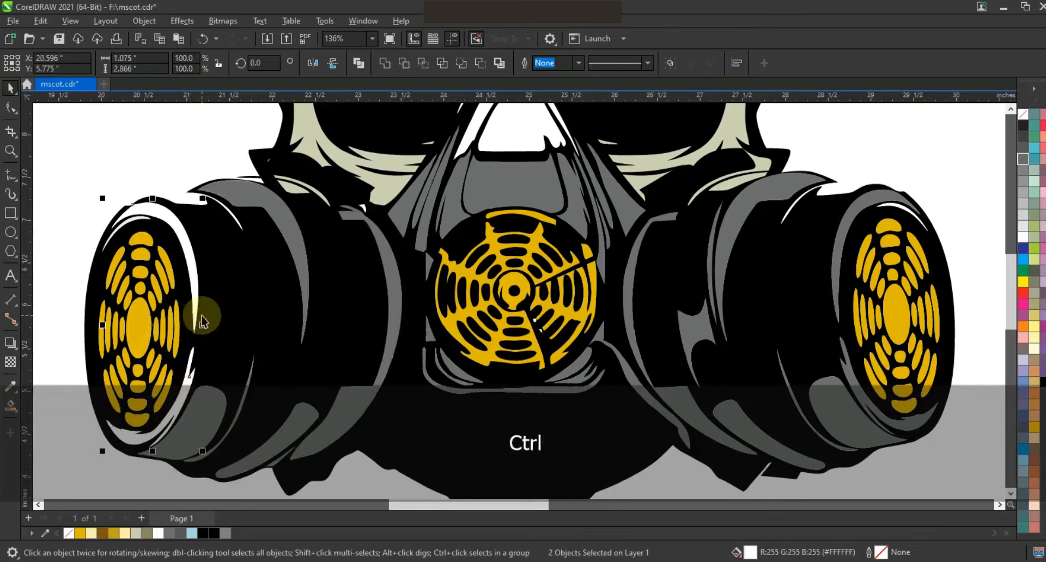
key("ctrl+r")
left_click(129, 223)
key("ctrl+r")
left_click(306, 190)
key("Escape")
left_click(304, 186)
key("Escape")
Fill the upper panel of the mask's nose piece with 70% black
key("F3")
key("Escape")
left_click(524, 195)
left_click(1024, 159)
key("Escape")
Draw an ellipse over the skull's forehead and enlarge it from its centre to about 4.64 by 4.96 inches
key("F3")
key("z")
left_click_drag(448, 149, 769, 395)
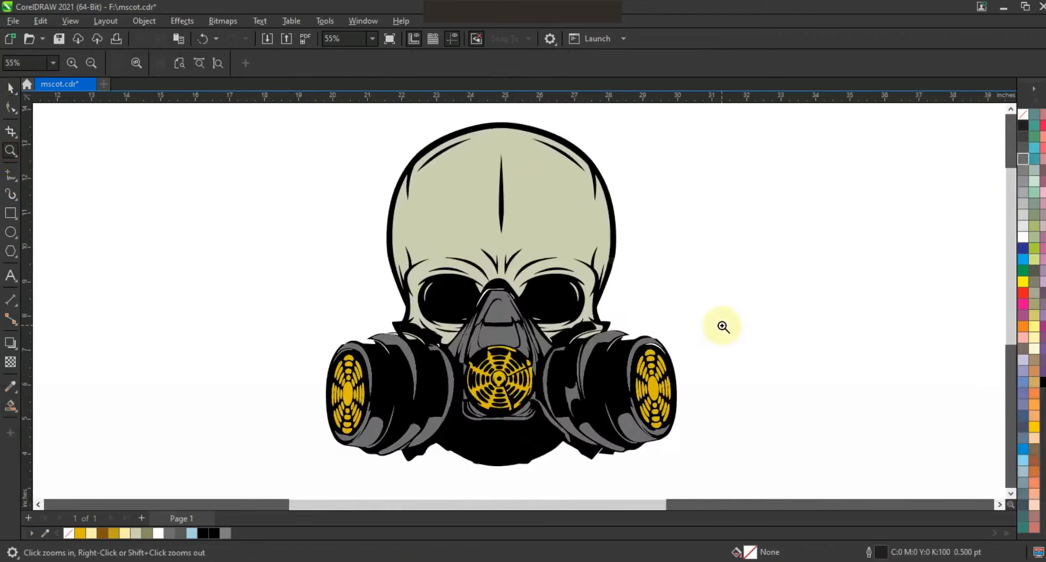
left_click(11, 232)
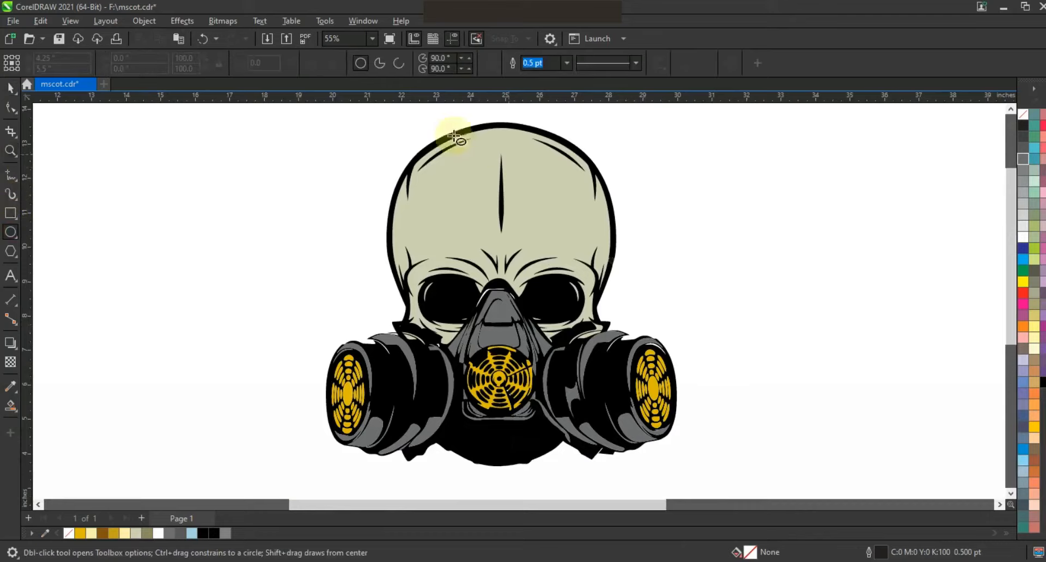
left_click_drag(497, 208, 582, 280)
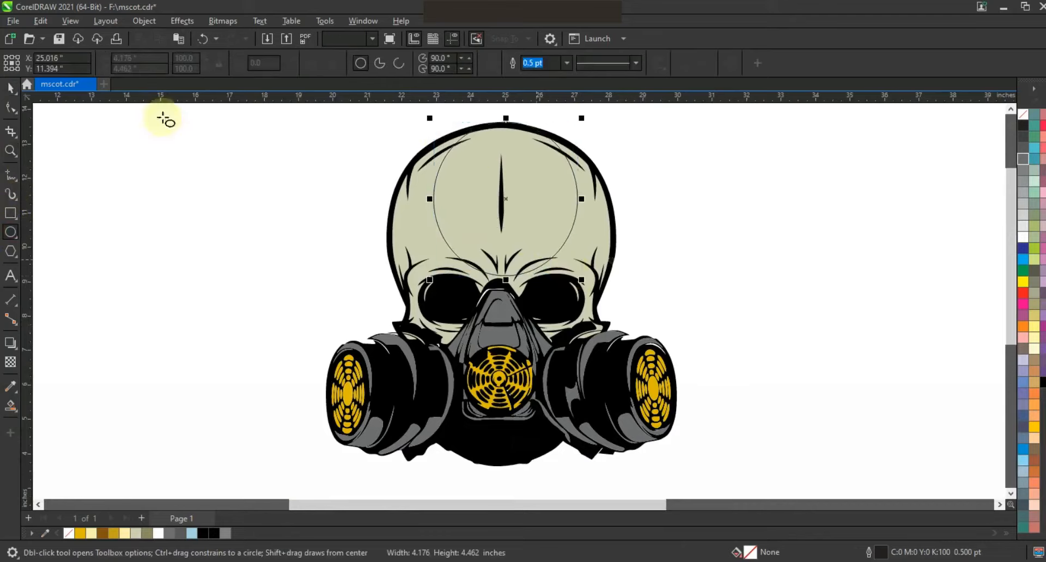
key("space")
left_click(1011, 114)
mouse_move(582, 158)
left_mouse_down()
mouse_move(602, 159)
mouse_move(589, 149)
left_mouse_up()
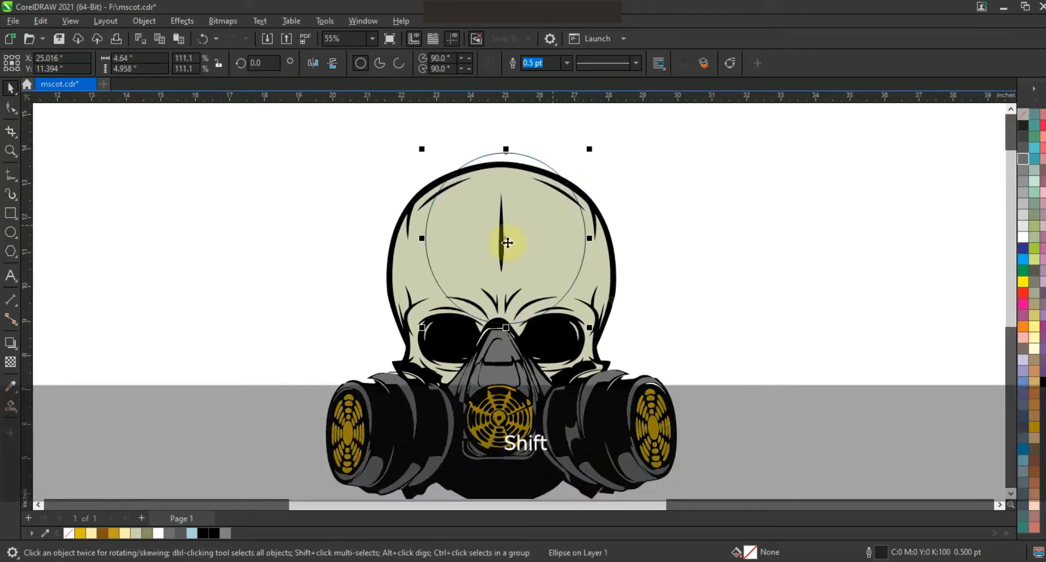
Copy the ellipse slightly up and to the left, and Smart Fill the crescent between both ellipses on the left forehead
left_click_drag(507, 242, 495, 230)
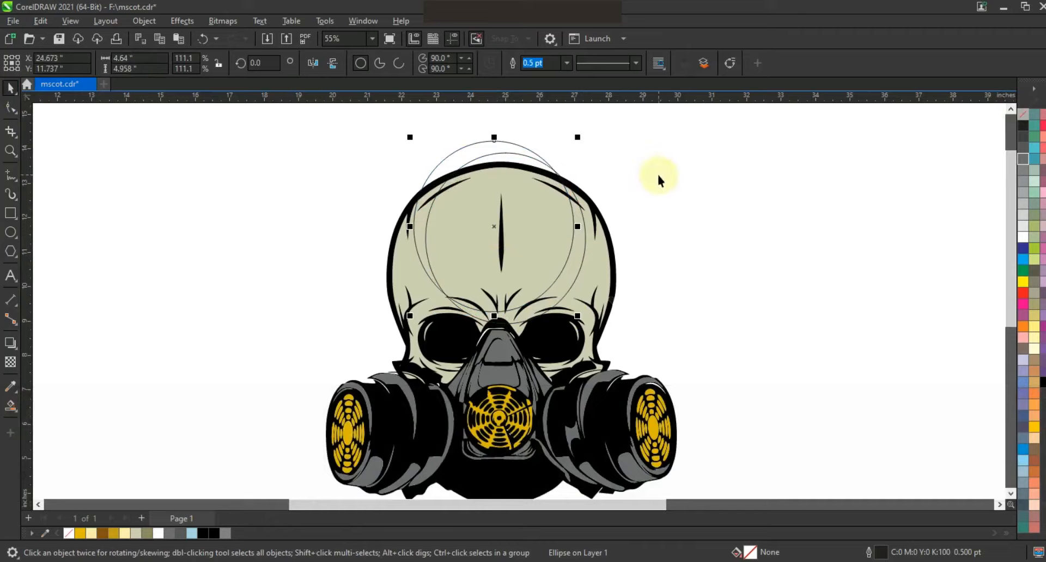
left_click(9, 409)
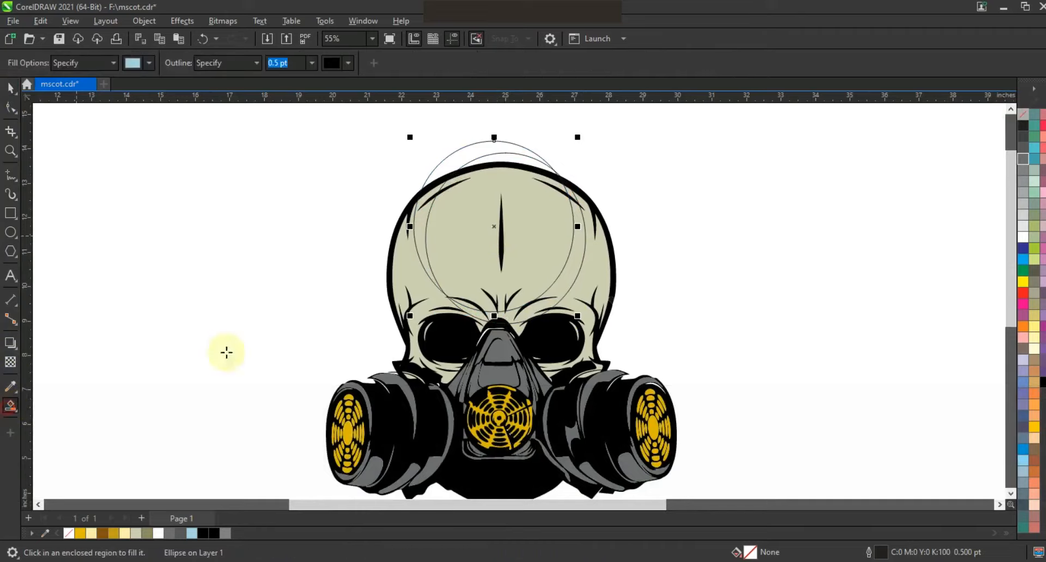
left_click(420, 213)
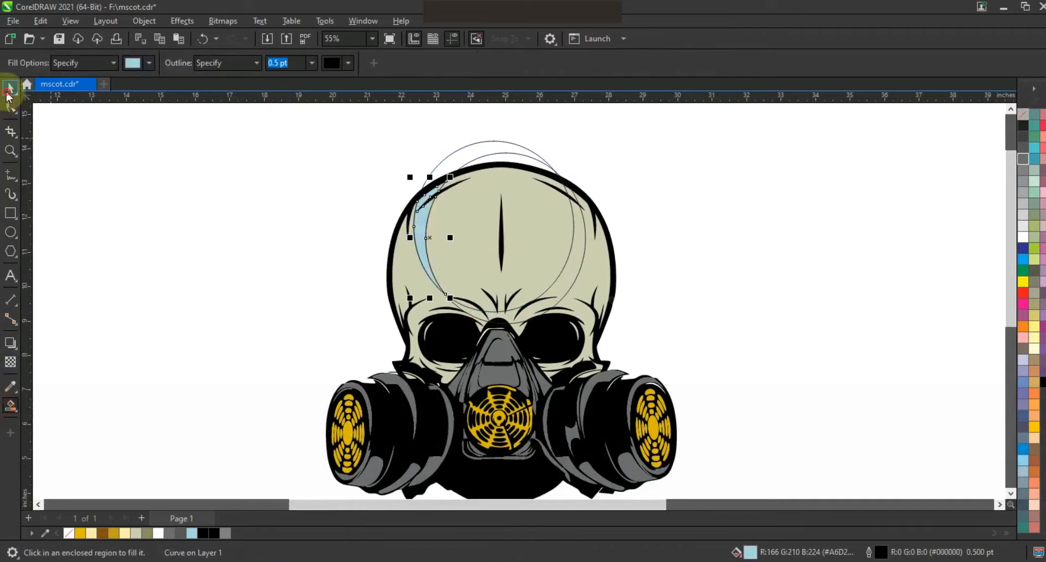
Delete both ellipses and give the forehead crescent a dark olive fill (#8D8A61) with no outline
left_click(8, 94)
left_click(497, 148)
key("Delete")
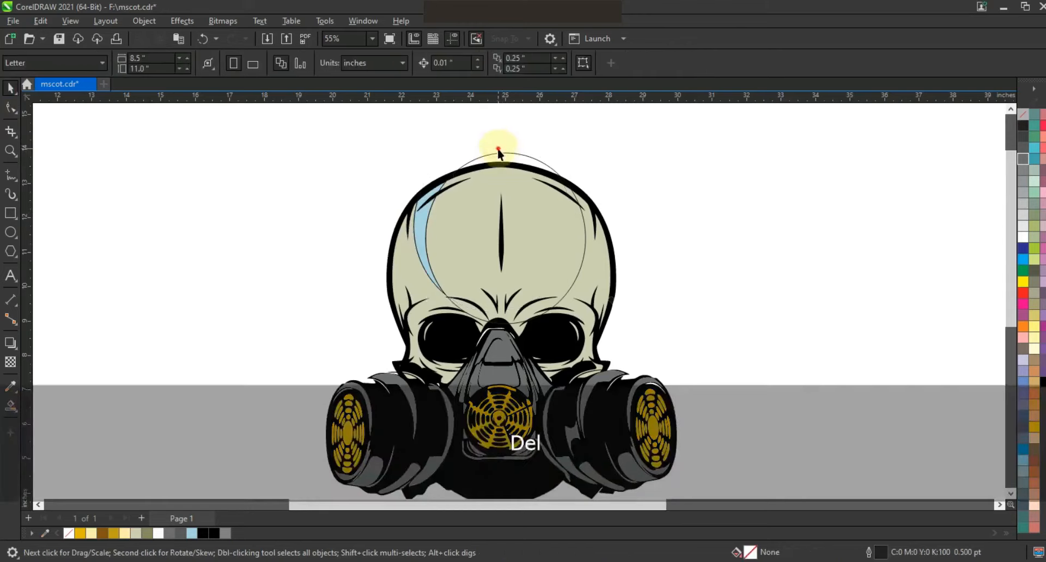
key("Delete")
left_click(417, 218)
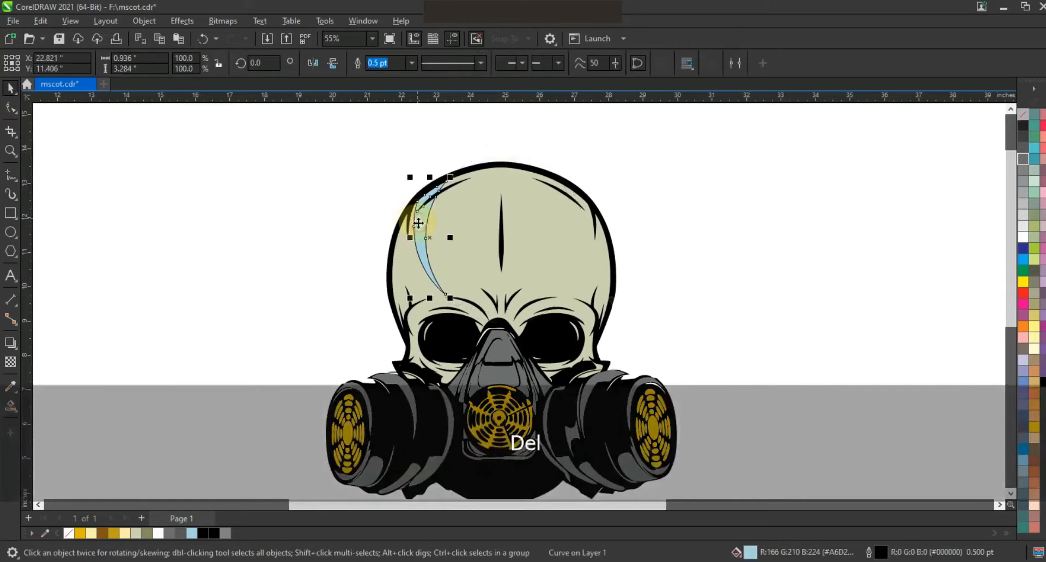
left_click(147, 533)
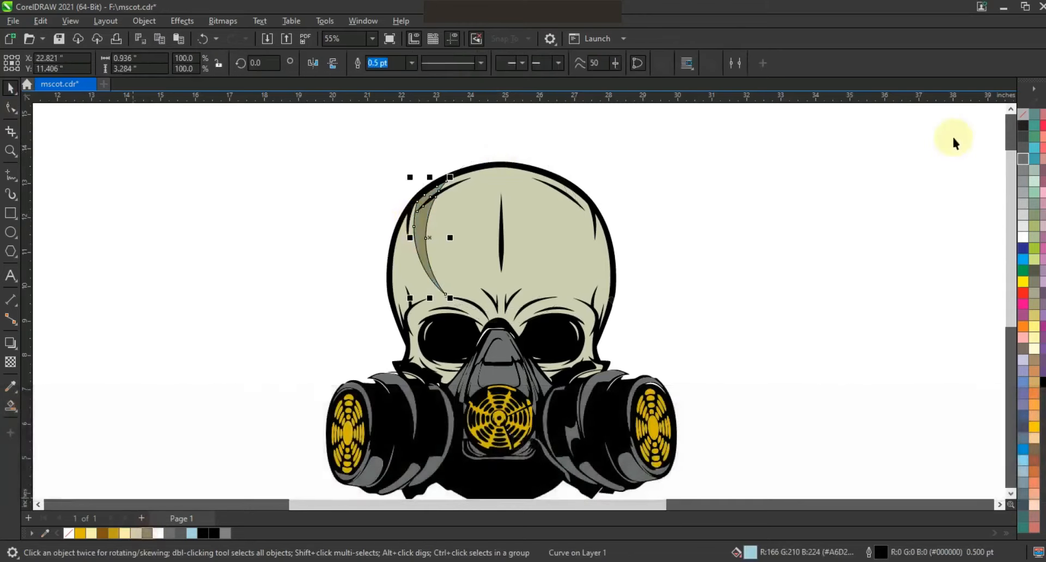
right_click(1023, 121)
left_click(981, 125)
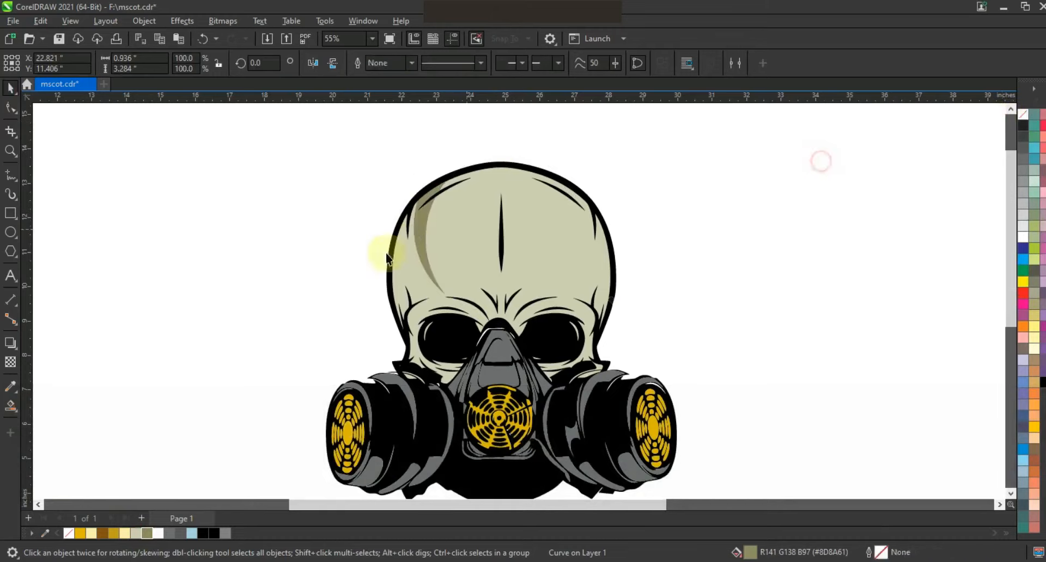
Duplicate the olive forehead crescent, mirror it horizontally and place the copy symmetrically on the right side of the forehead
left_click(385, 253)
left_click(421, 233)
key("KP_Add")
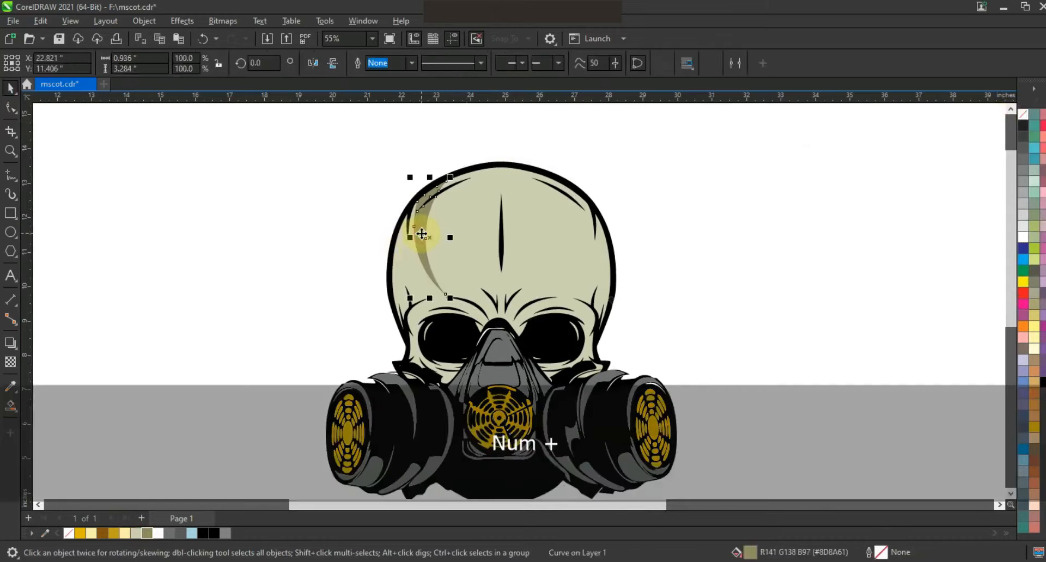
left_click(318, 61)
left_click_drag(453, 203, 475, 214)
left_click_drag(580, 224, 579, 224)
key("Right")
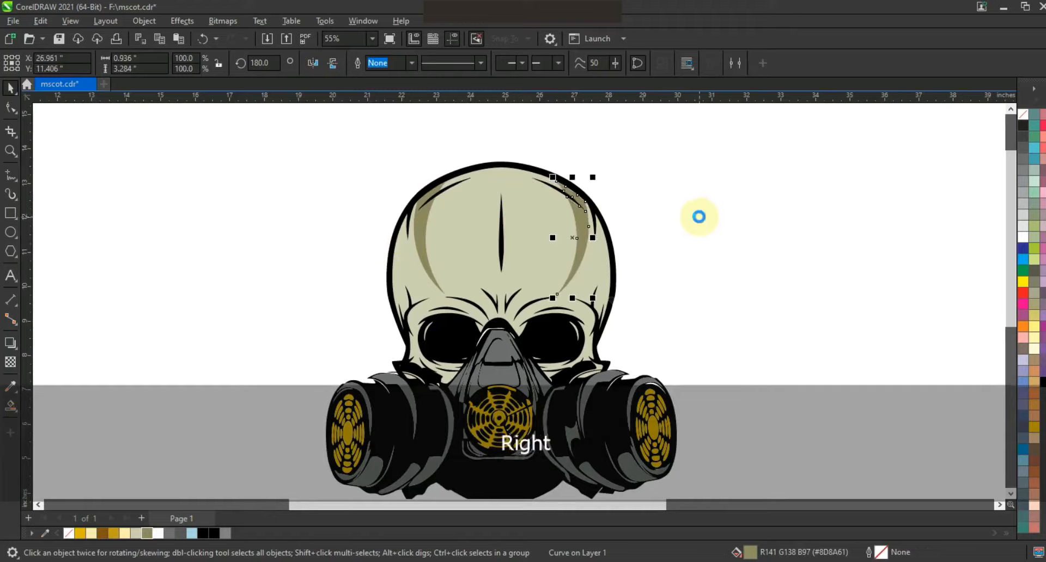
left_click(699, 217)
Draw a two-segment line from the skull's upper left edge down to the left canister and out past the skull
left_click(11, 175)
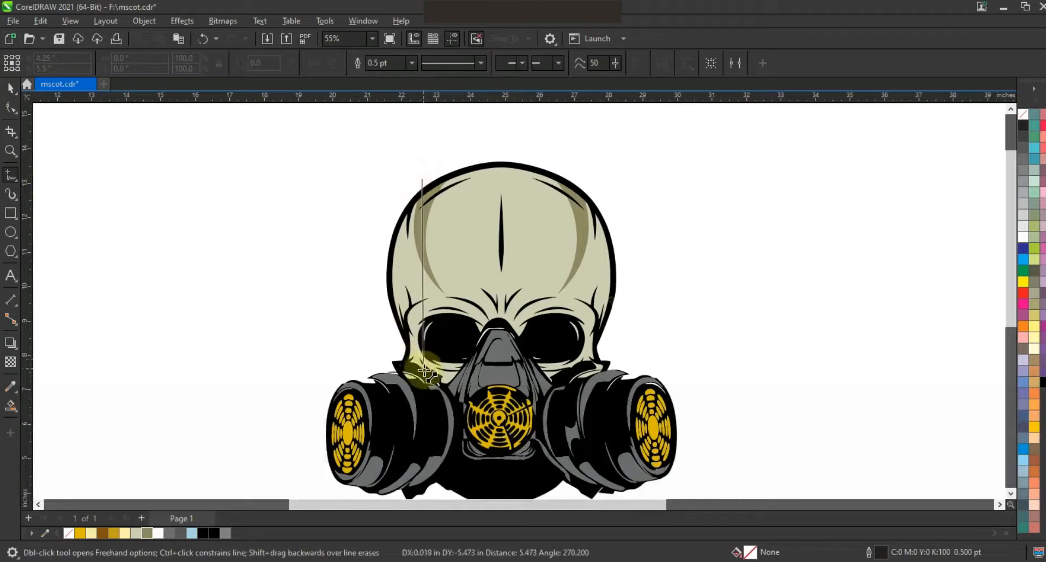
double_click(427, 378)
left_click(332, 363)
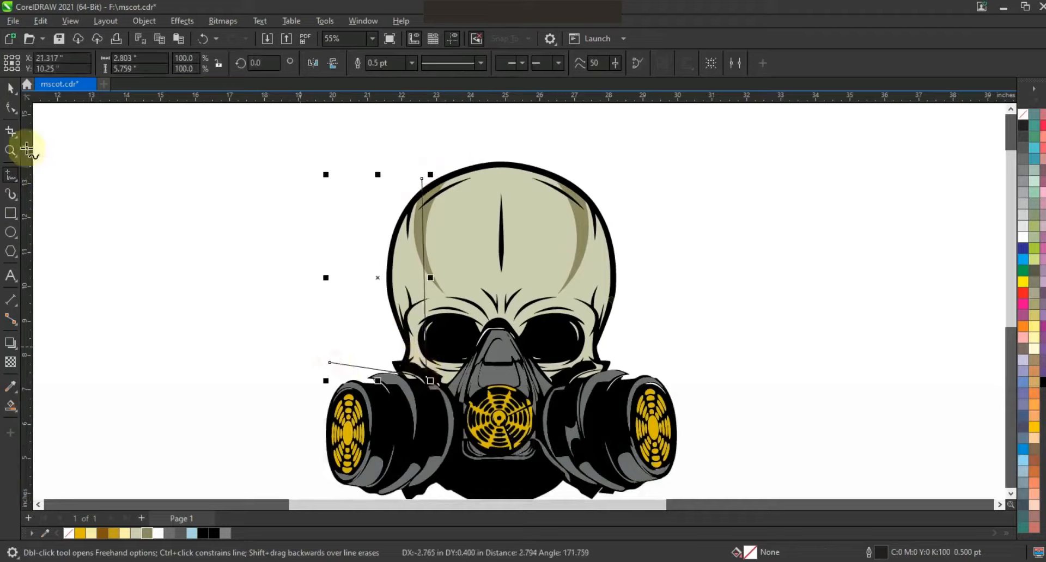
Convert the line's long segment to a curve and bend it to follow the inside of the skull's left edge
key("F10")
left_click_drag(446, 369, 469, 397)
left_click(201, 65)
left_click_drag(363, 157, 445, 295)
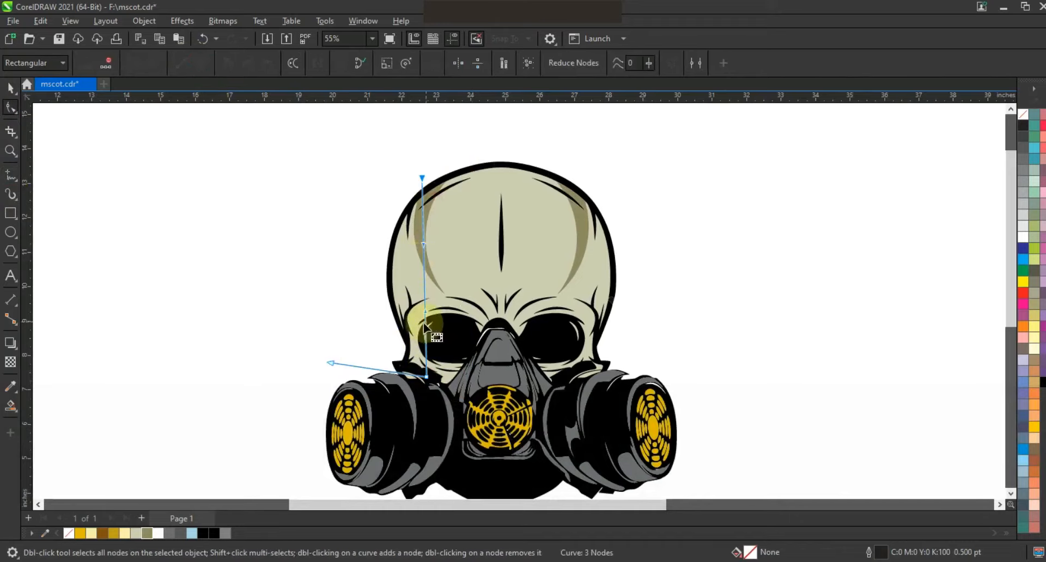
left_click_drag(390, 315, 384, 305)
left_click_drag(422, 243, 406, 207)
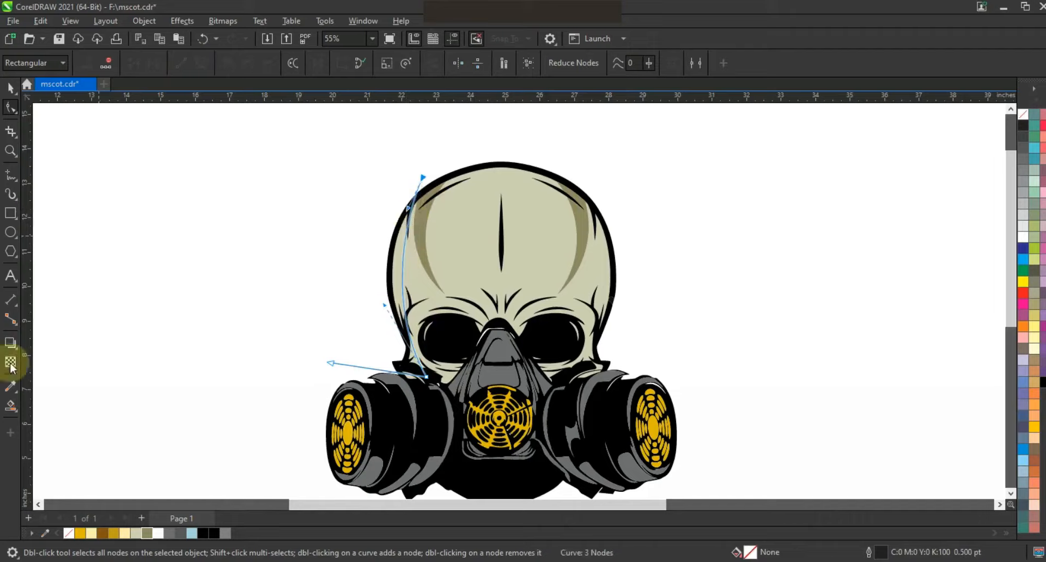
Smart Fill the strip between the curve and the skull's left outline, and colour it dark olive
left_click(11, 405)
key("space")
left_click(145, 532)
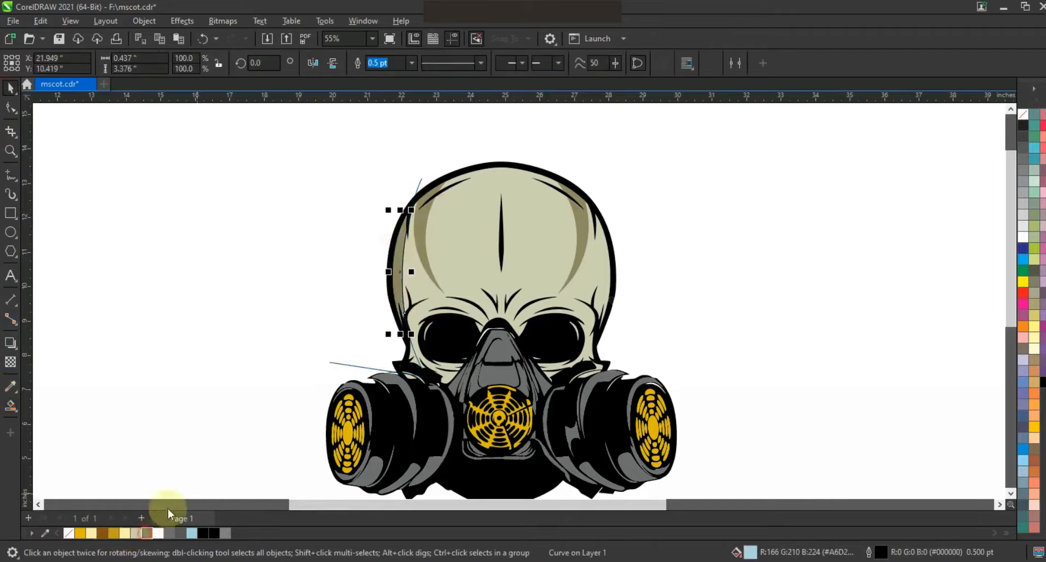
Duplicate the left edge shadow, mirror it horizontally and align the copy to the skull's right edge
key("KP_Add")
left_click(329, 66)
left_click(612, 262, "shift")
key("r")
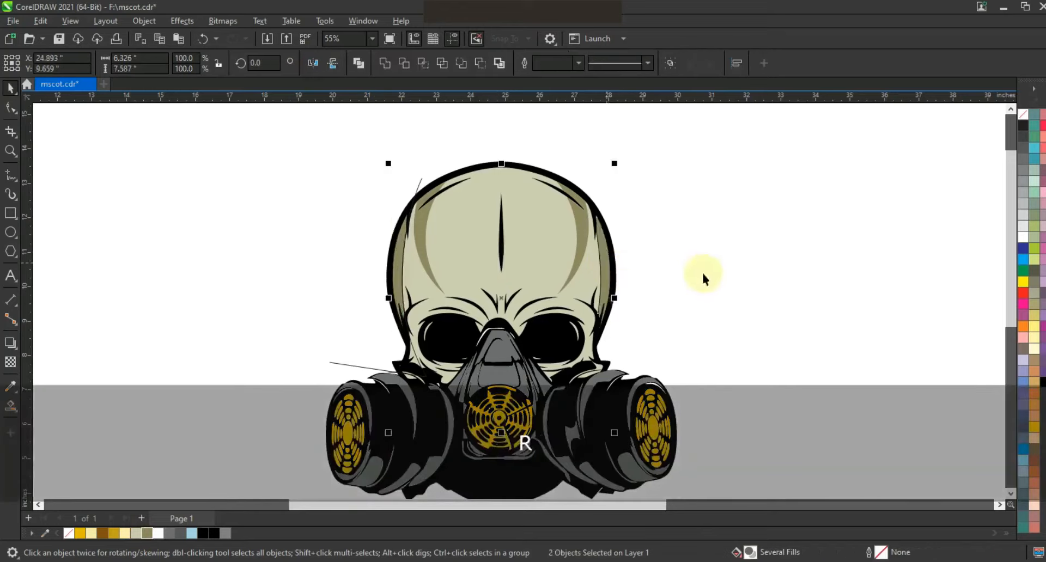
left_click(702, 277)
Delete the construction curve on the skull's left side
left_click(420, 181)
key("Delete")
left_click(639, 189)
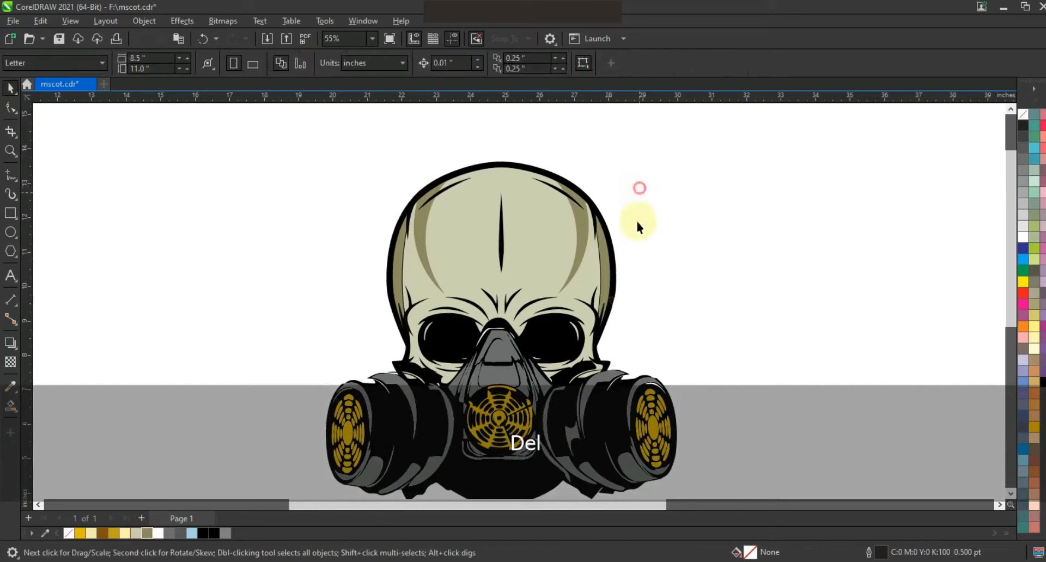
Select all objects of the mascot and remove their outlines
key("F3")
left_click(692, 250)
left_click_drag(715, 181, 500, 373)
left_click_drag(448, 396, 445, 397)
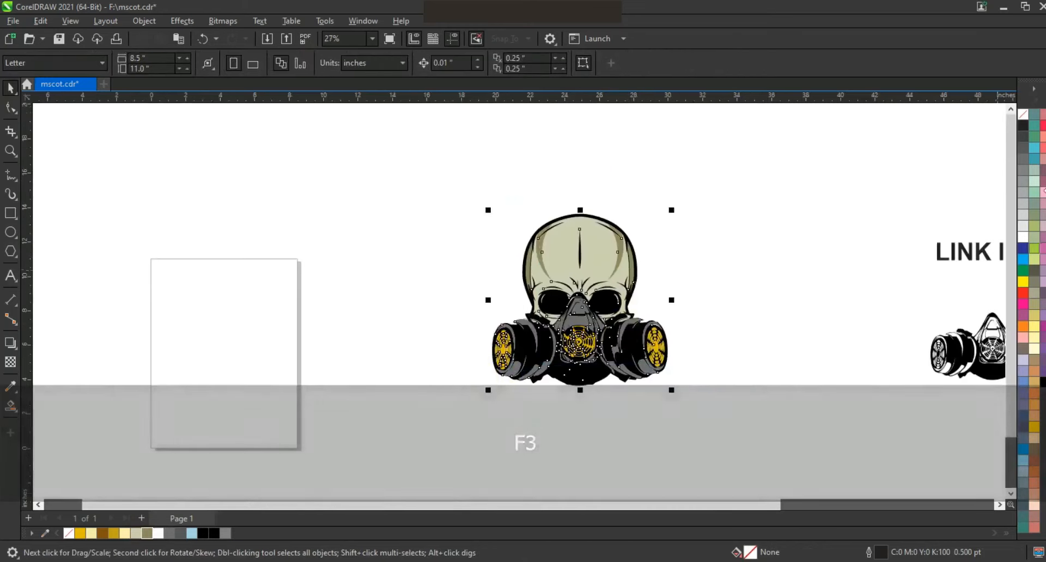
right_click(1022, 114)
left_click(1011, 125)
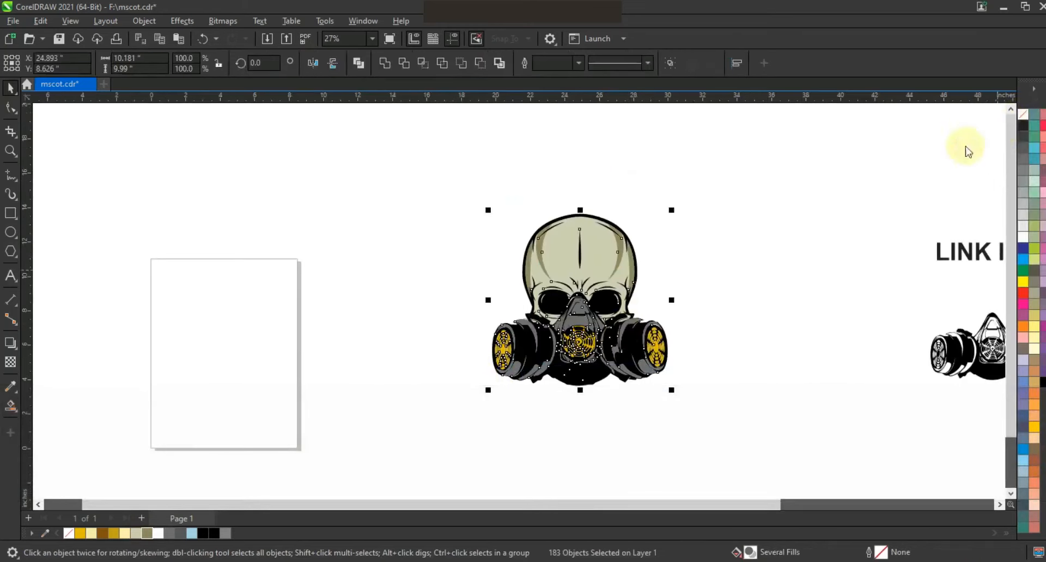
left_click(783, 265)
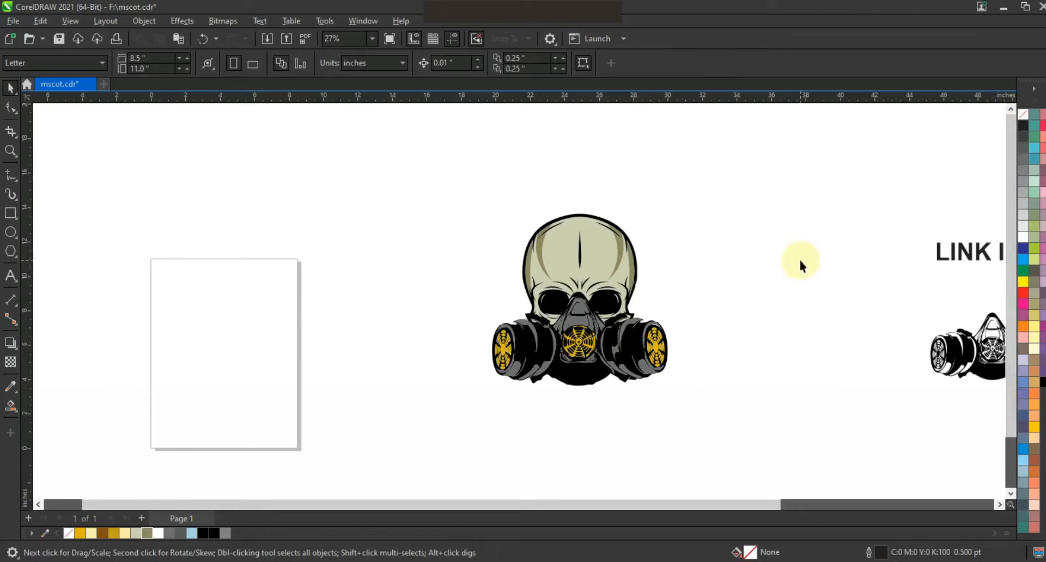
Draw a straight horizontal line about 2.86 inches long across the black chin area below the central vent
left_click(10, 150)
left_click_drag(455, 285, 700, 395)
left_click(10, 87)
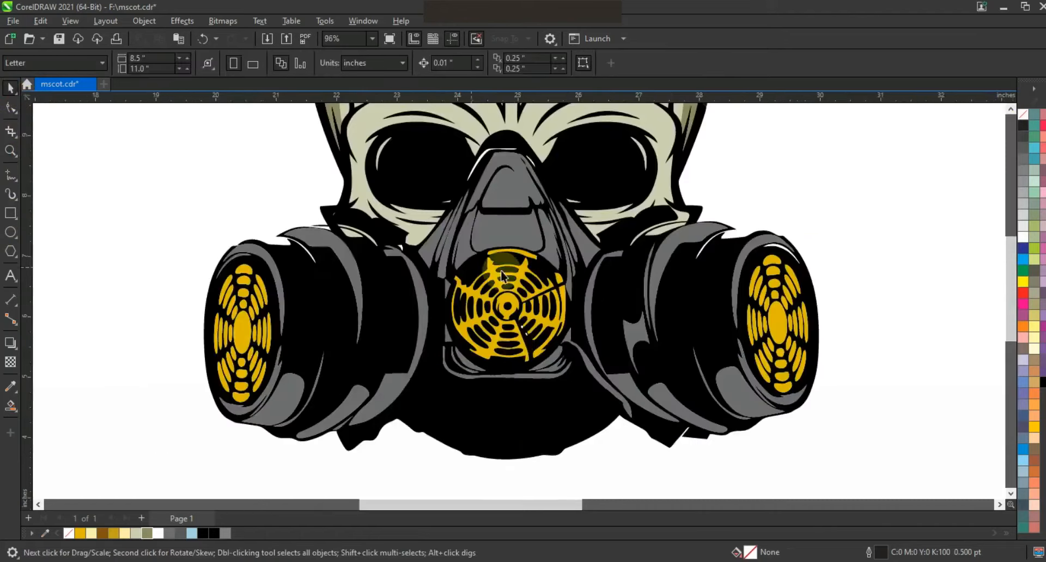
left_click(8, 177)
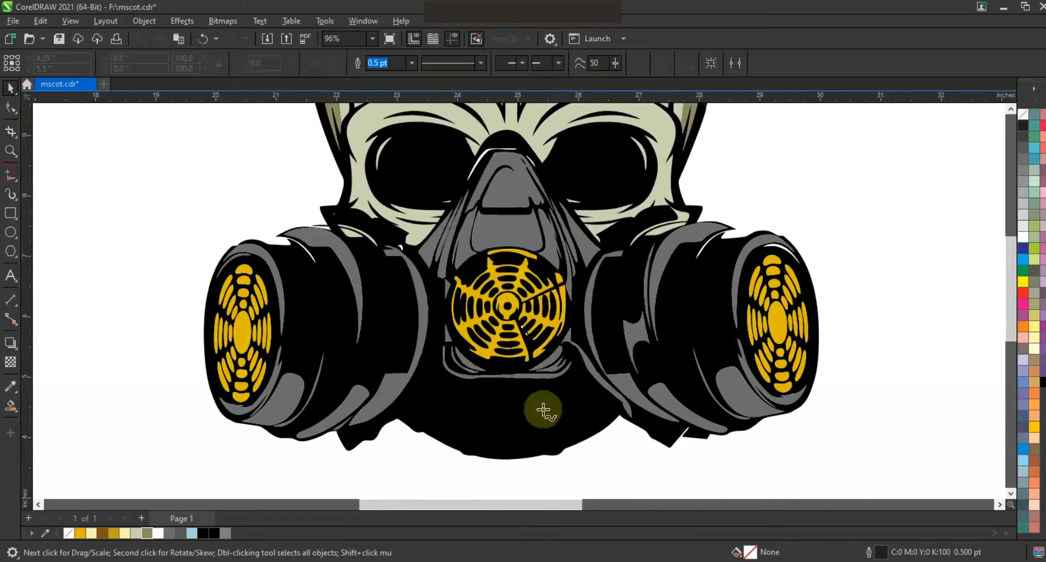
left_click(422, 396)
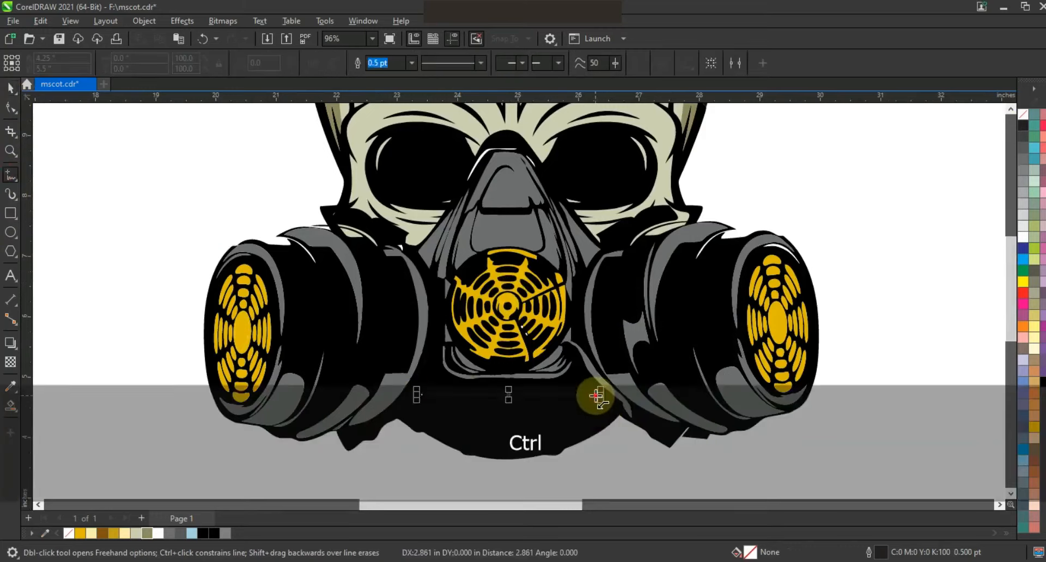
left_click(596, 396)
Convert the chin line to a curve and bend it downward into a thin crescent
left_click(7, 111)
left_click_drag(145, 236, 618, 415)
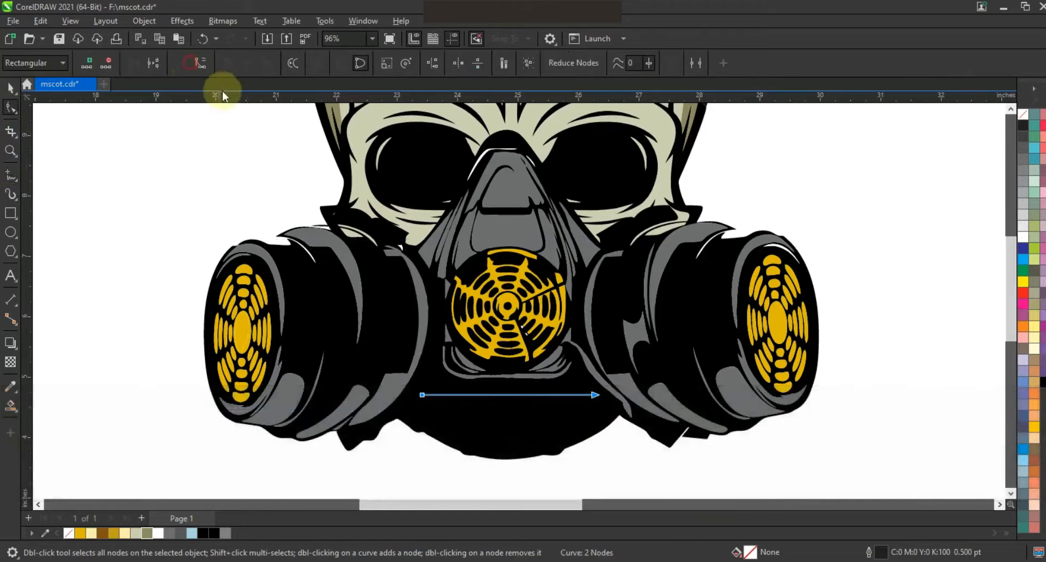
left_click_drag(508, 396, 507, 400)
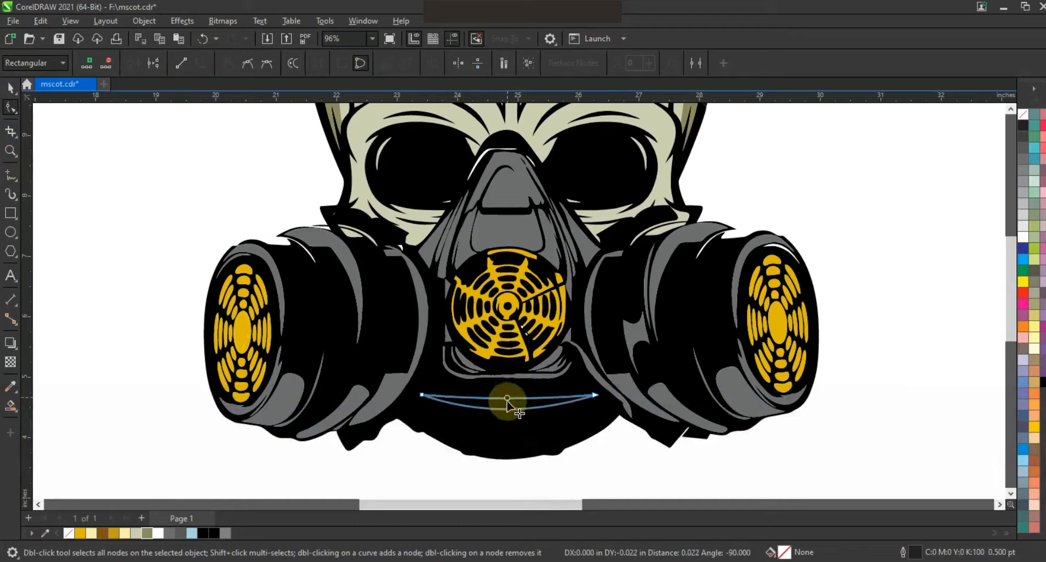
Narrow the chin crescent symmetrically to about 2.5 inches wide and fill it with 80% black
left_click(10, 87)
left_click(597, 404)
left_click_drag(598, 404, 588, 402)
left_click(1024, 145)
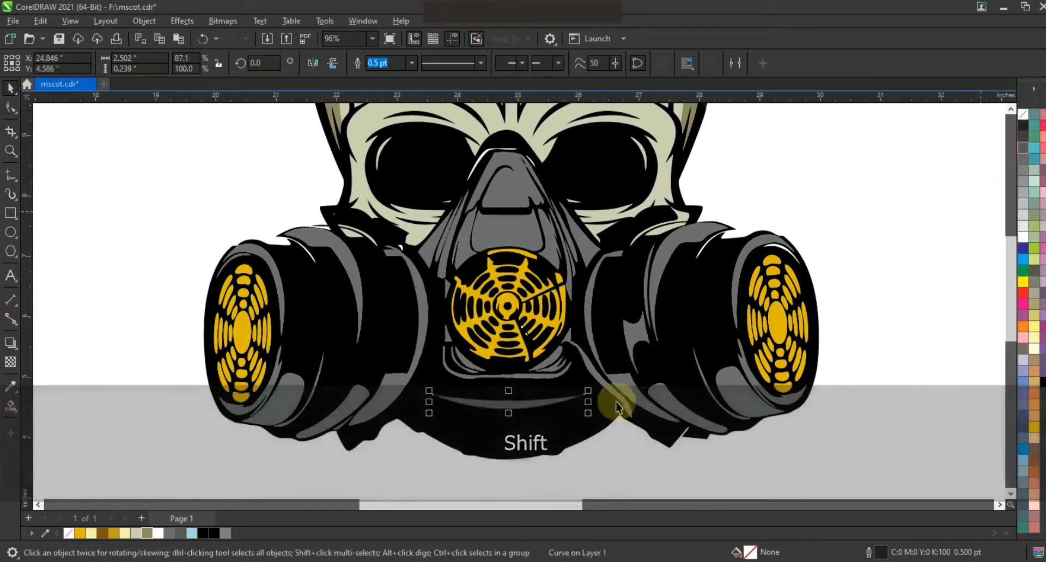
Place two evenly spaced copies of the crescent below it on the chin and make the lower copies progressively narrower
left_click_drag(497, 404, 497, 435)
key("ctrl+r")
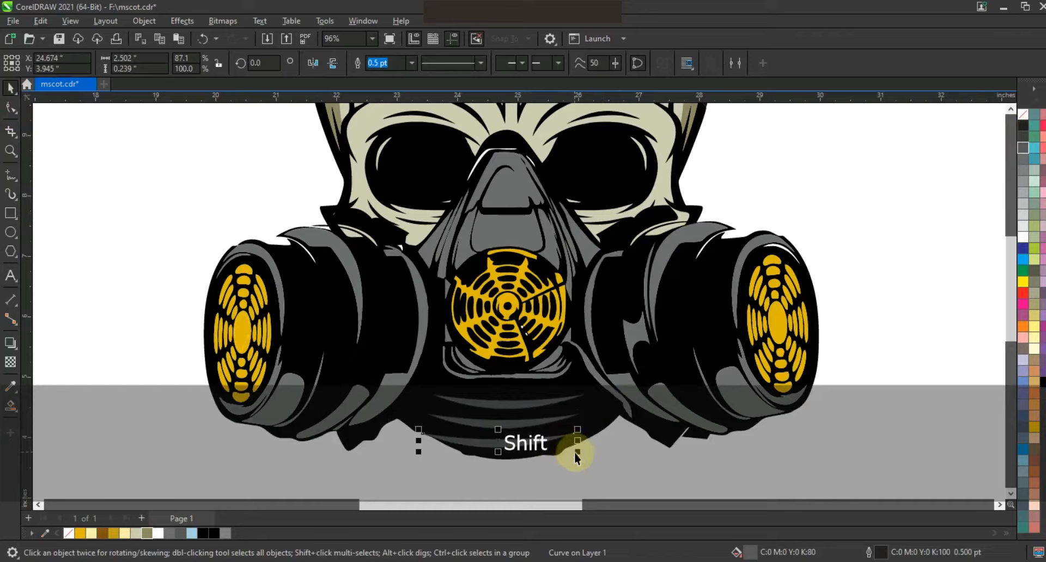
left_click_drag(576, 454, 565, 453)
left_click(531, 423)
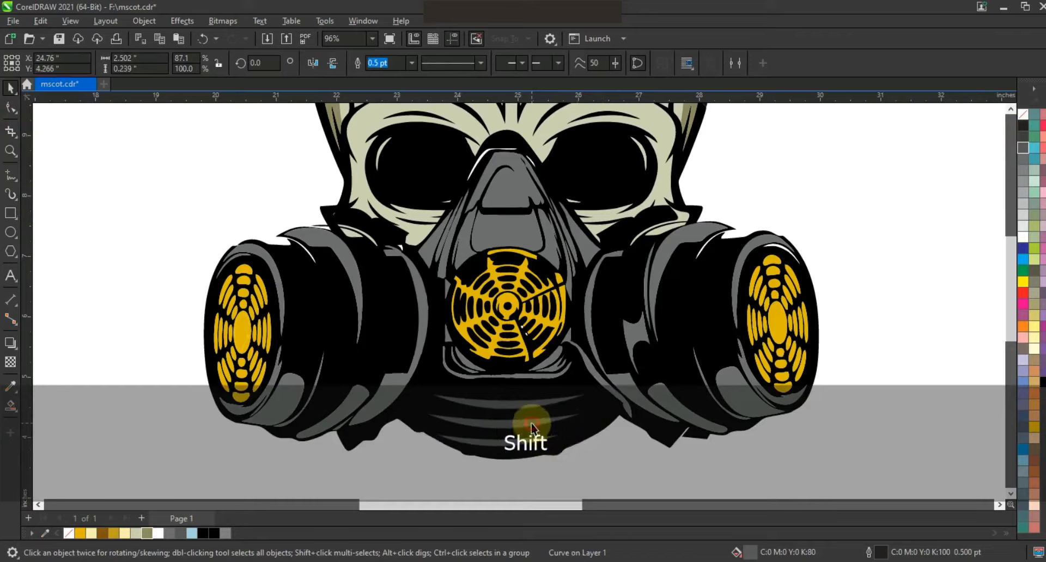
key("ctrl+r")
key("ctrl+r")
Select the three chin crescents, centre them on one vertical axis and remove their outlines
left_click(511, 417, "shift")
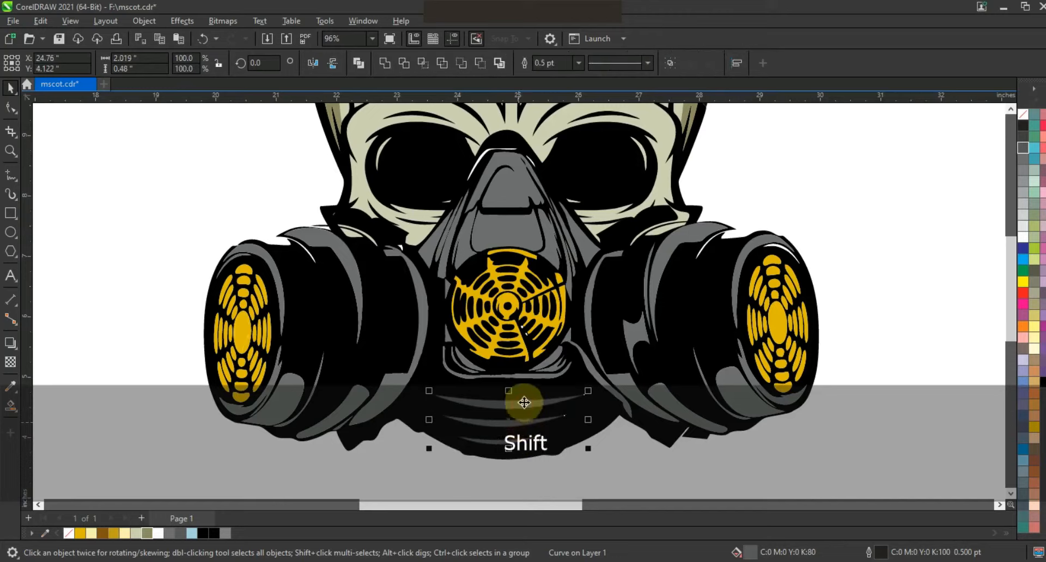
right_click(1025, 117)
left_click(555, 406)
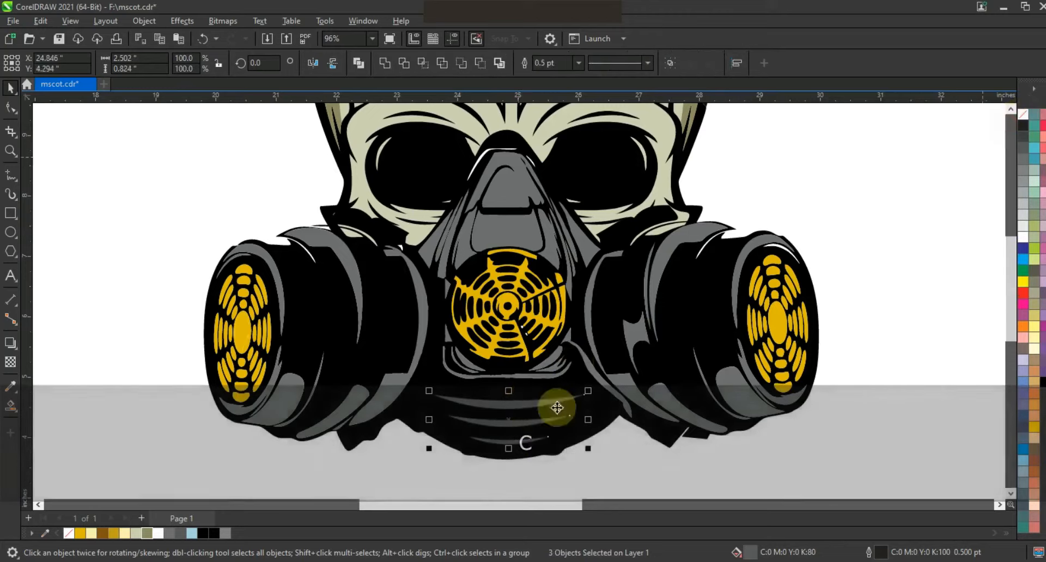
Add the black mask chin to the selected crescents and centre them horizontally on it
left_click(565, 443, "shift")
key("c")
left_click(856, 284)
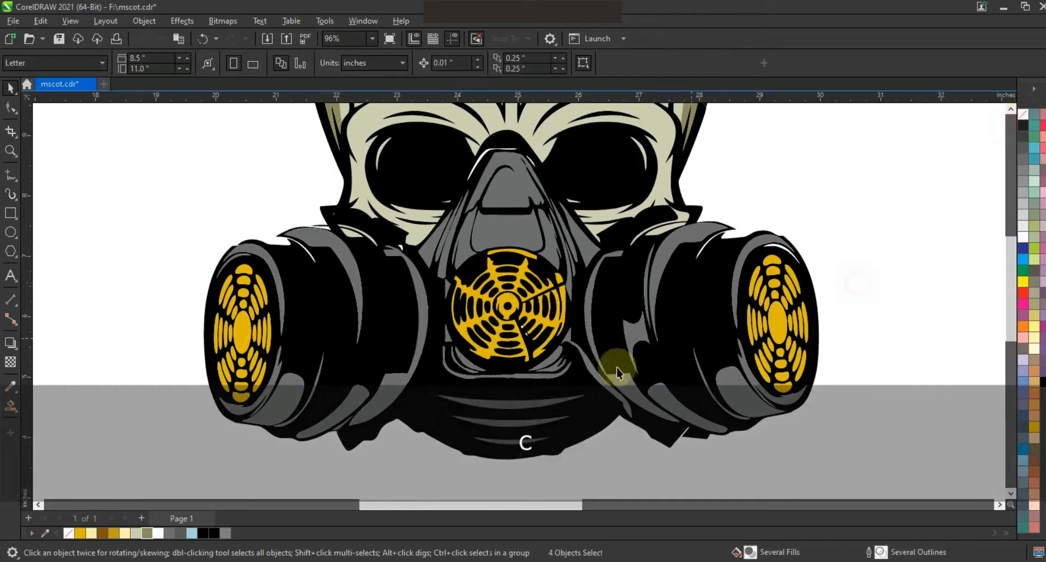
Draw an unfilled circle over the skull, extending past its left side, and enlarge it to about 7.6 inches in diameter
key("F3")
key("F3")
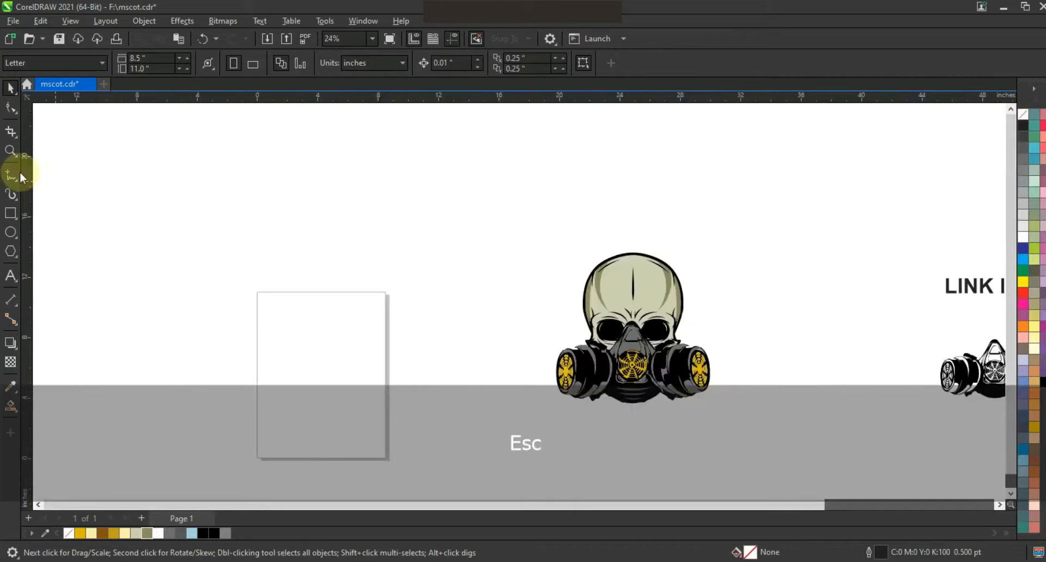
left_click(10, 151)
left_click_drag(514, 211, 771, 437)
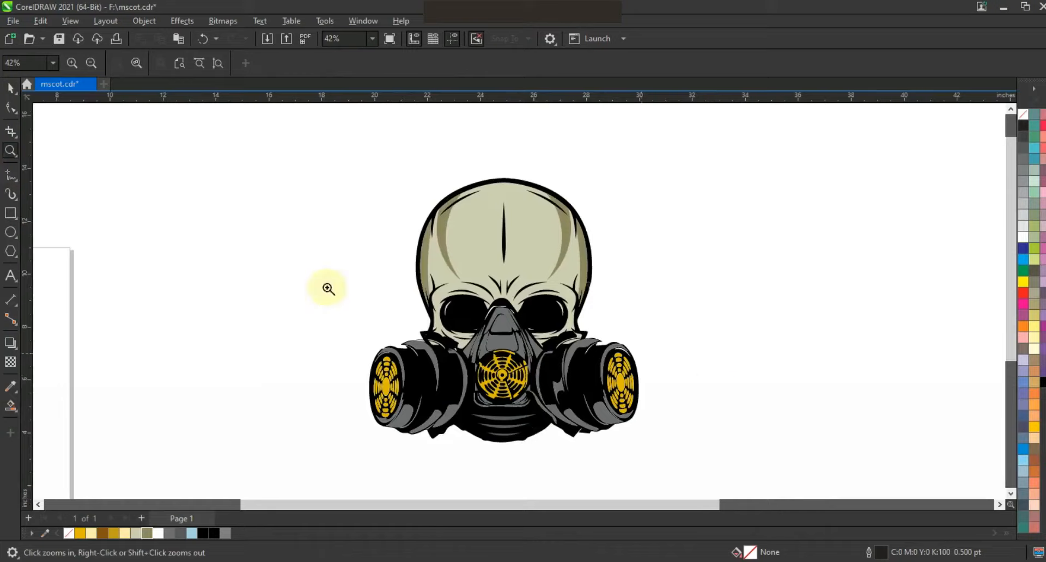
left_click(10, 234)
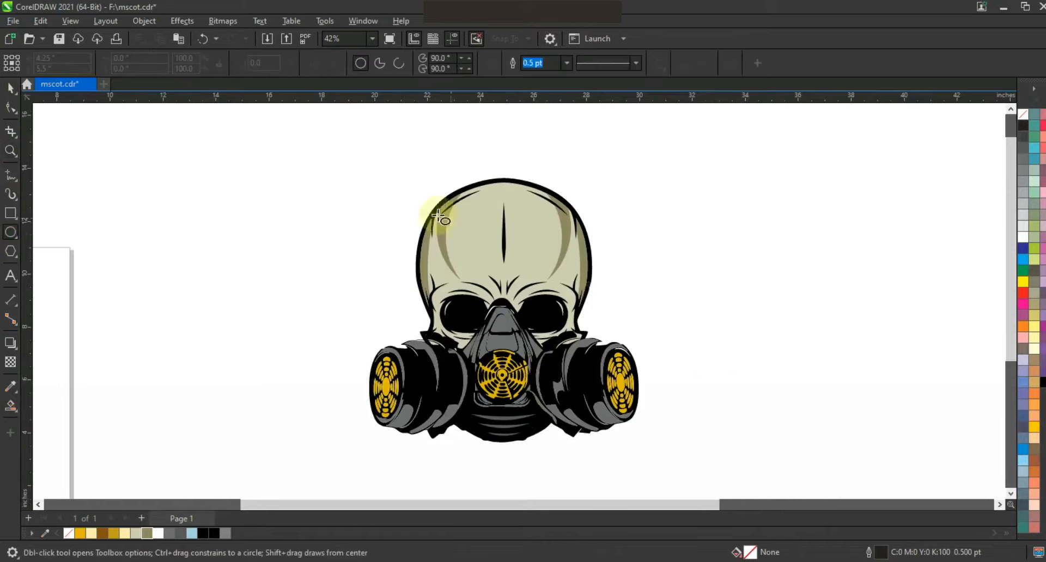
left_click_drag(393, 194, 496, 384)
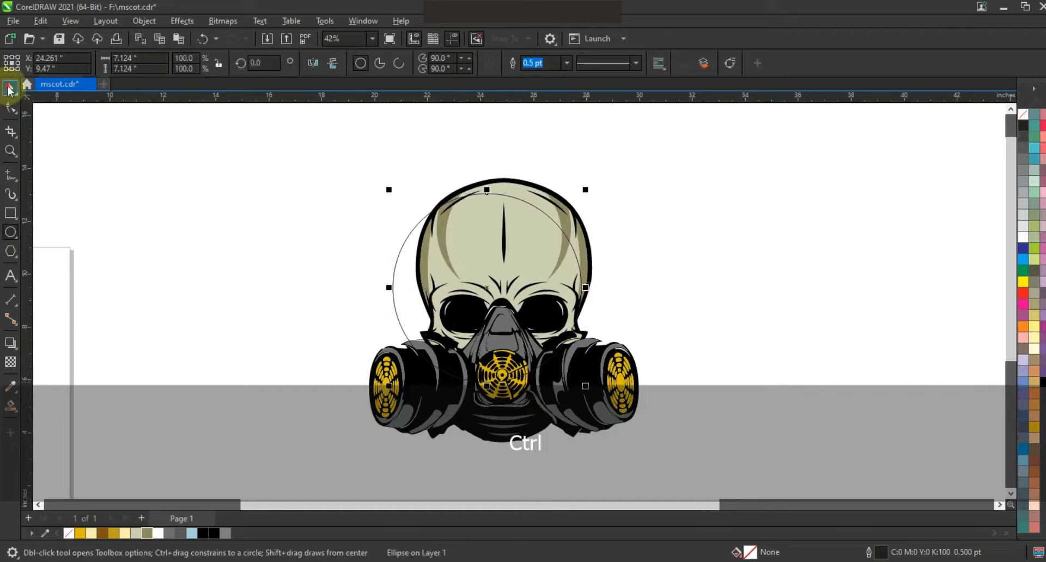
key("space")
left_click_drag(585, 189, 593, 178)
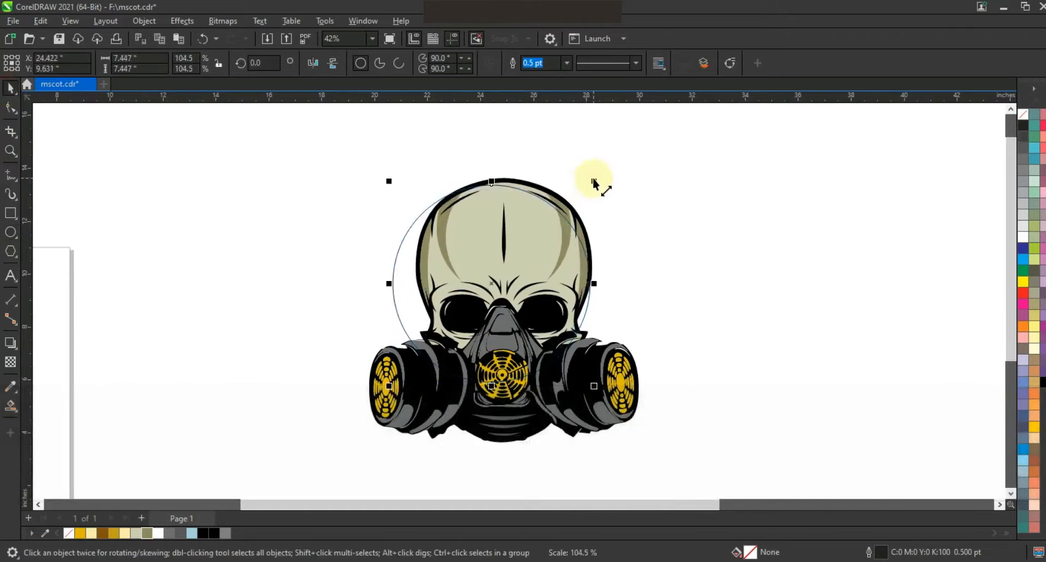
left_click_drag(597, 392, 601, 396)
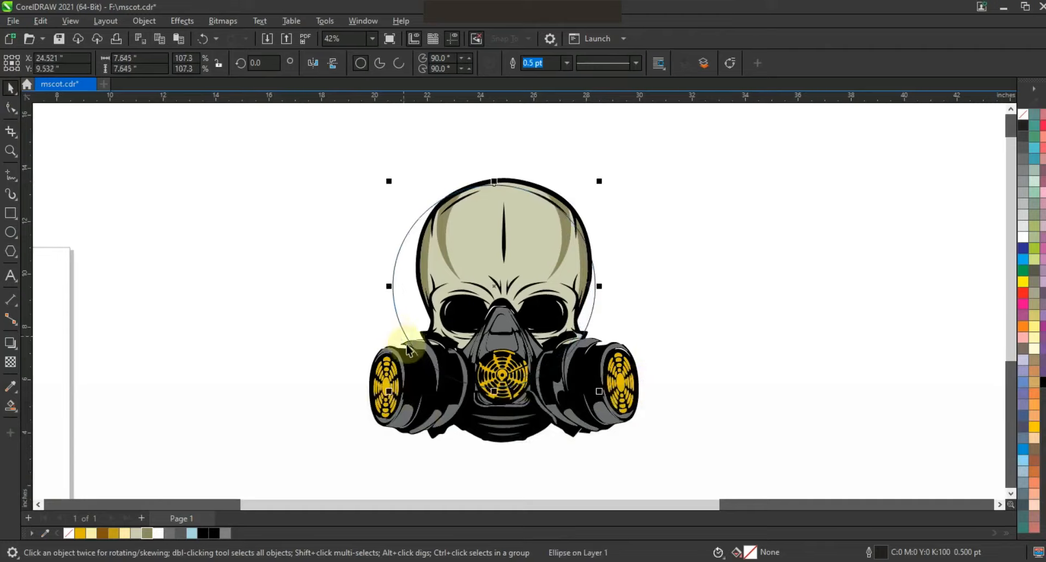
Add a smaller copy of the circle, about 7.1 inches in diameter, leaving a crescent-shaped gap on the skull's left side
left_click(406, 338)
left_click(401, 327)
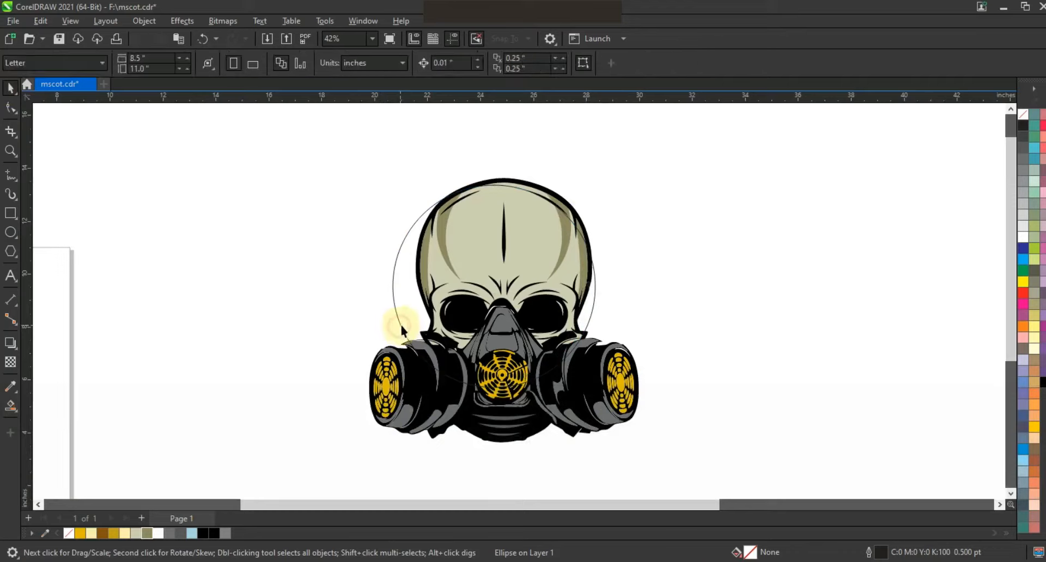
left_click(401, 326)
mouse_move(389, 391)
left_mouse_down()
mouse_move(386, 404)
mouse_move(404, 390)
left_mouse_up()
left_click(276, 294)
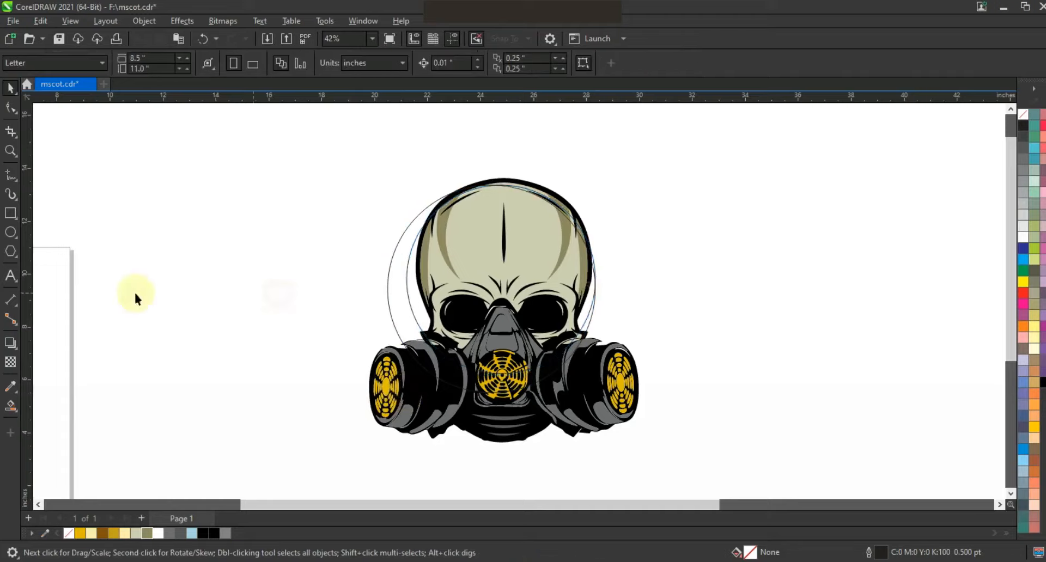
Smart-fill the crescent area between the two circles left of the skull, then delete both construction circles
left_click(10, 406)
left_click(404, 314)
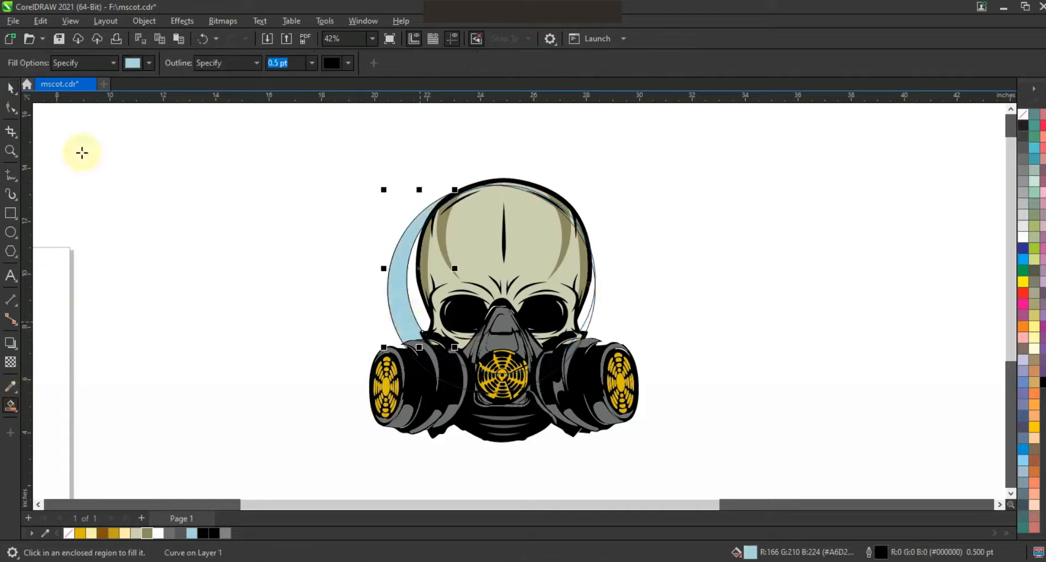
left_click(10, 87)
left_click(591, 307)
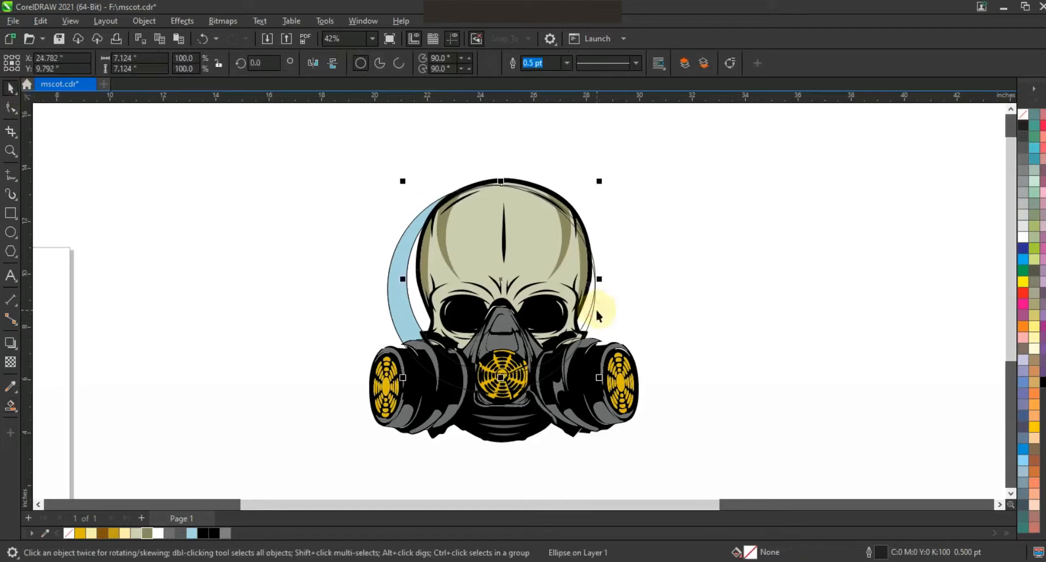
key("Delete")
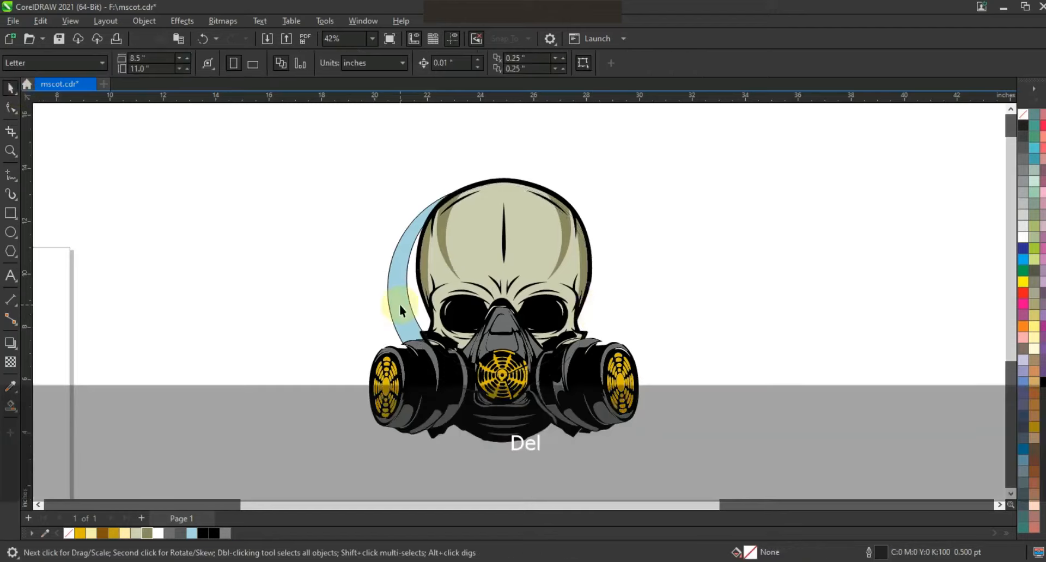
Move the light blue crescent straight across to the empty area right of the skull and remove its fill
left_click(400, 305)
left_click_drag(442, 308, 690, 316)
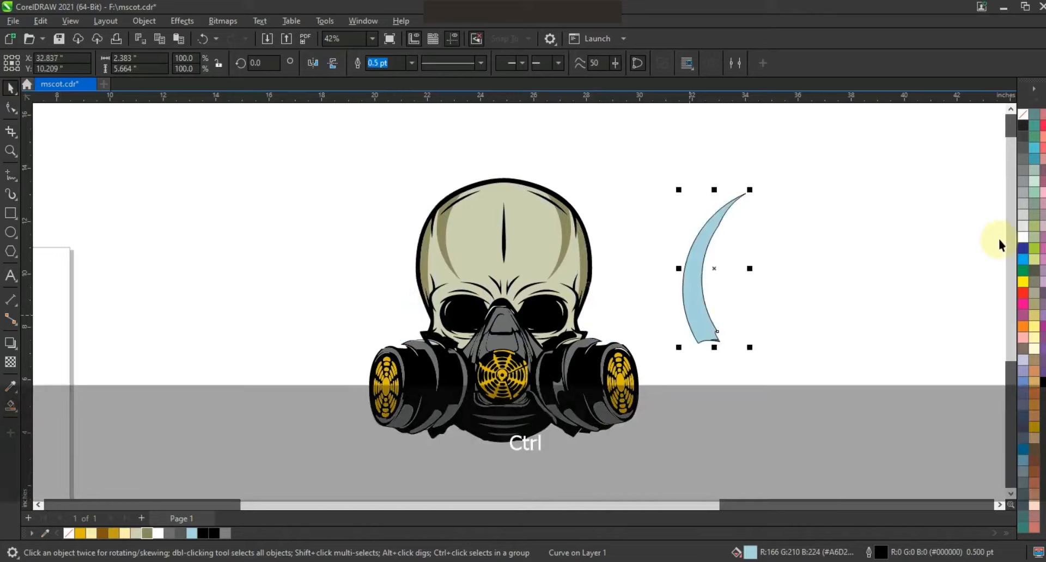
key("shift+F2")
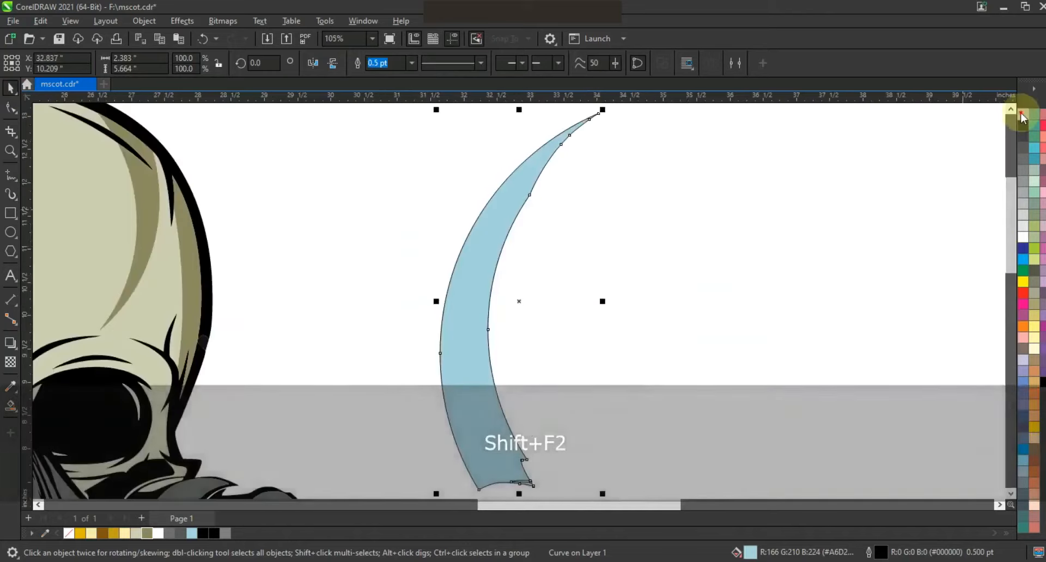
left_click(1023, 114)
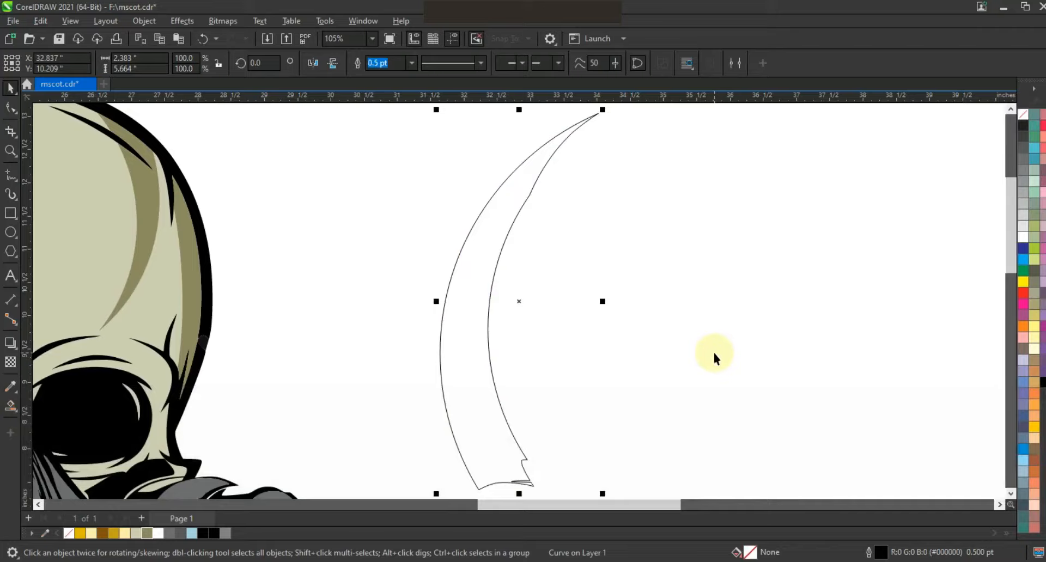
Add a one-step inner contour with an offset of about 0.12 inch to the crescent and break it apart
left_click(18, 352)
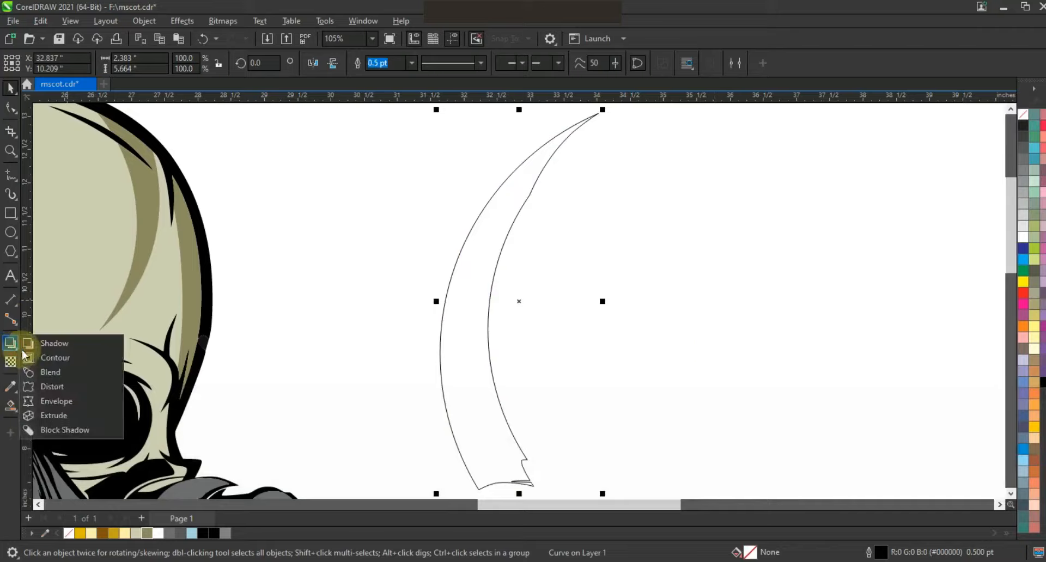
left_click(60, 358)
left_click_drag(440, 301, 448, 315)
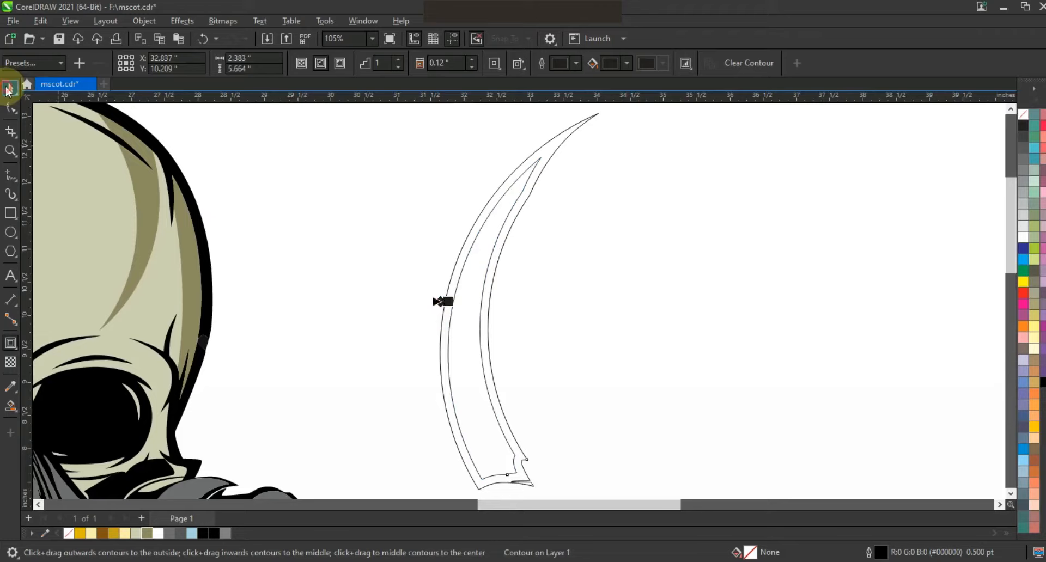
left_click(8, 88)
left_click(145, 20)
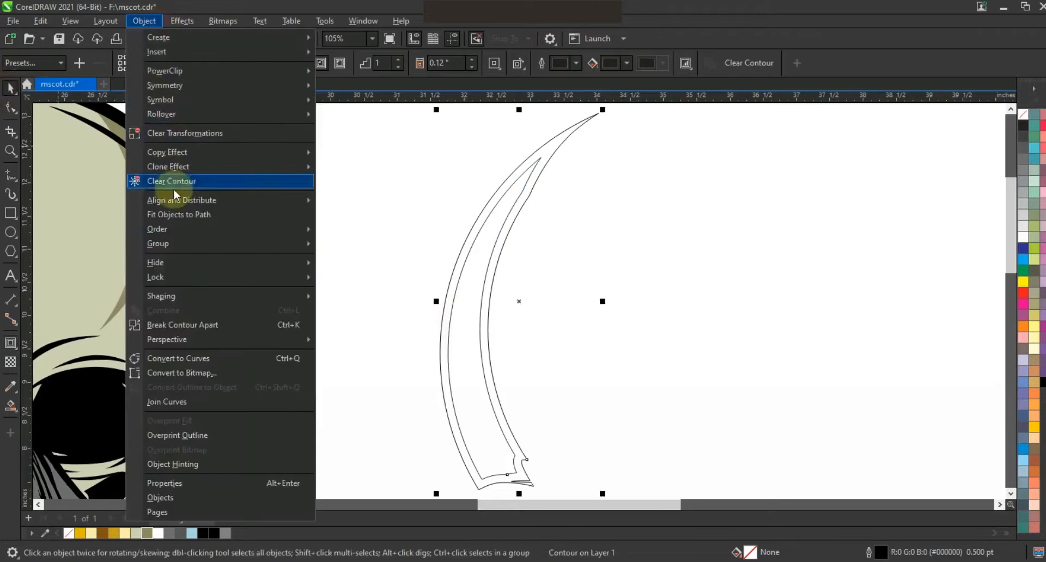
left_click(189, 324)
Draw six thin rectangular strips across the crescent, spaced along its length and rotated to follow its curve, and select them all
left_click(11, 213)
left_click_drag(449, 216, 536, 304)
key("space")
left_click(558, 220)
key("space")
left_click_drag(527, 299, 521, 420)
left_click(517, 377, "shift")
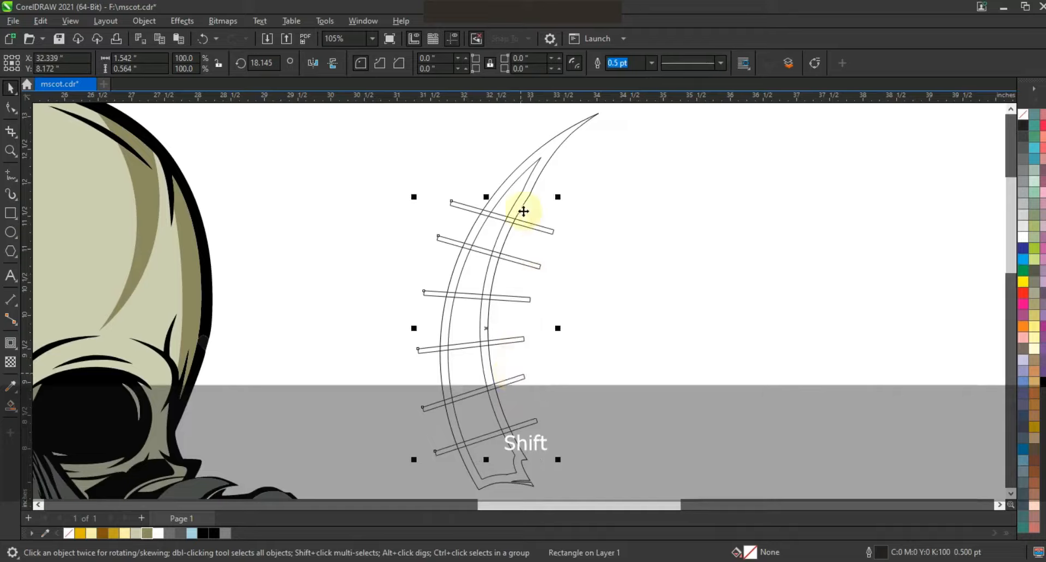
Weld the six strips, trim the crescent's inner contour with them, and delete the strips to leave separate segments
left_click(385, 65)
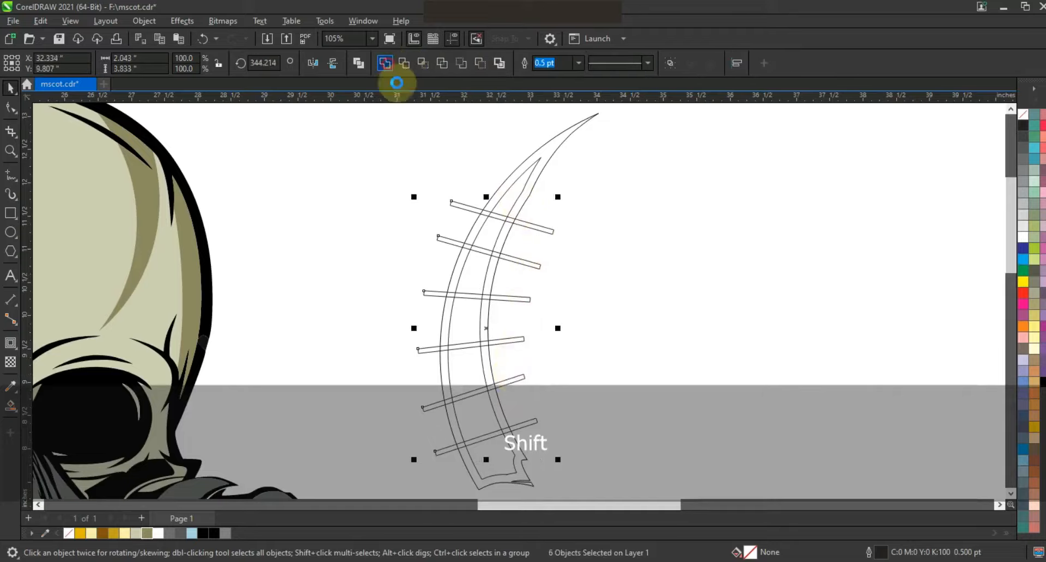
left_click(531, 169, "shift")
left_click(404, 63)
left_click(554, 227)
key("Delete")
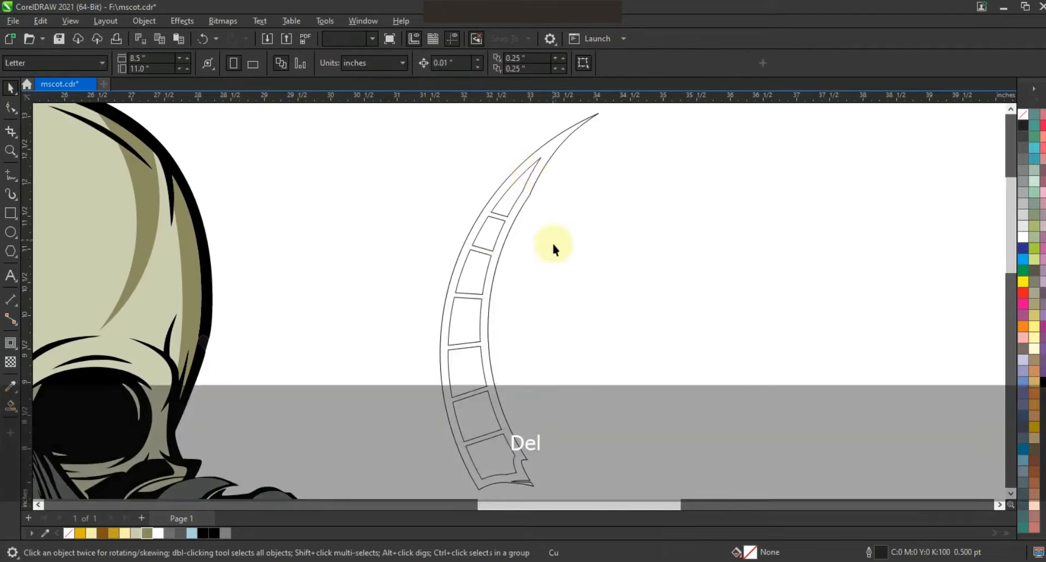
Fill the outer crescent black and its inner segments brown
left_click(502, 249)
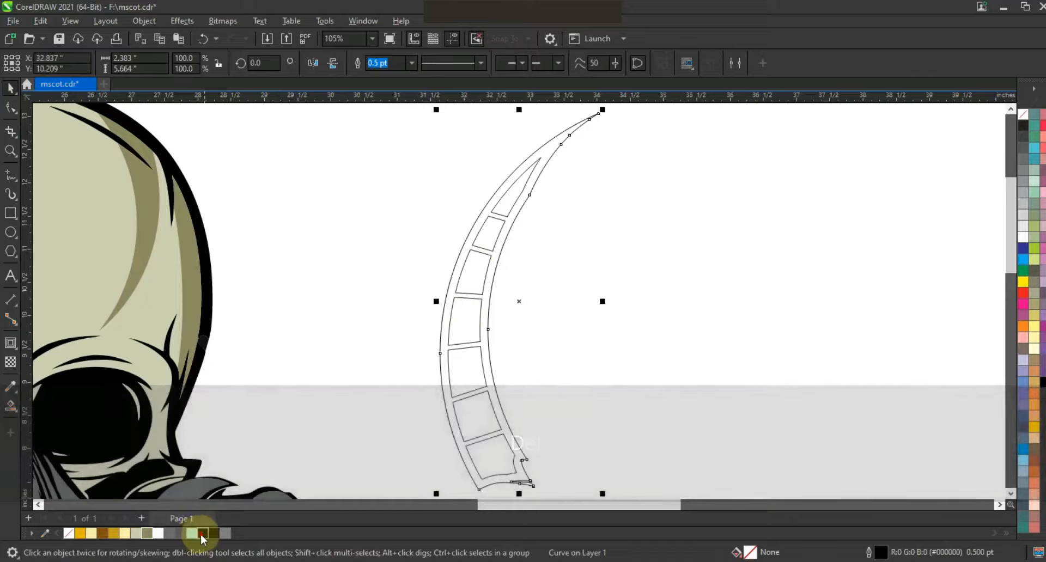
left_click(202, 533)
left_click(479, 437)
left_click(483, 435)
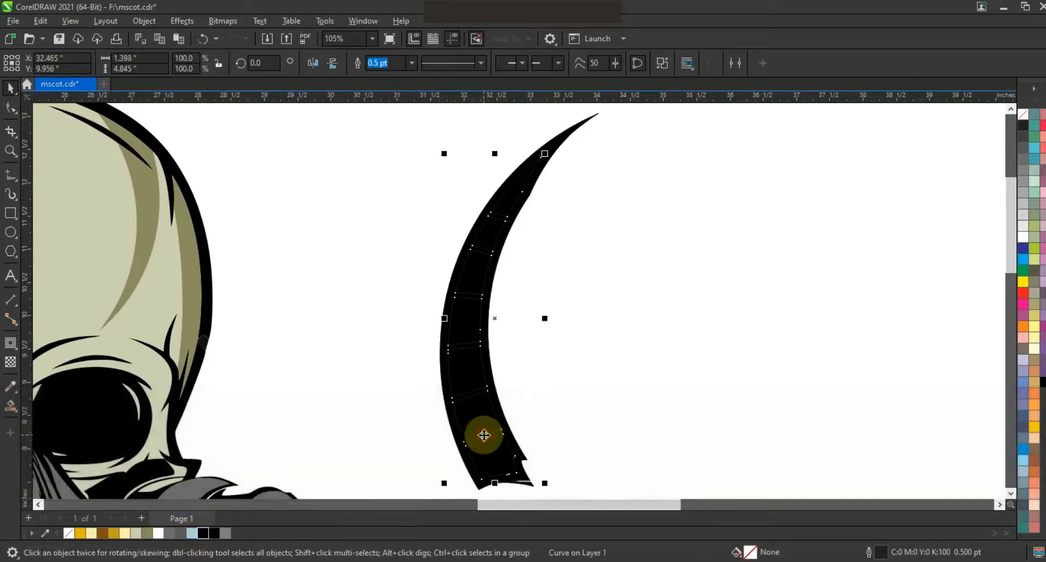
left_click(102, 533)
left_click(582, 328)
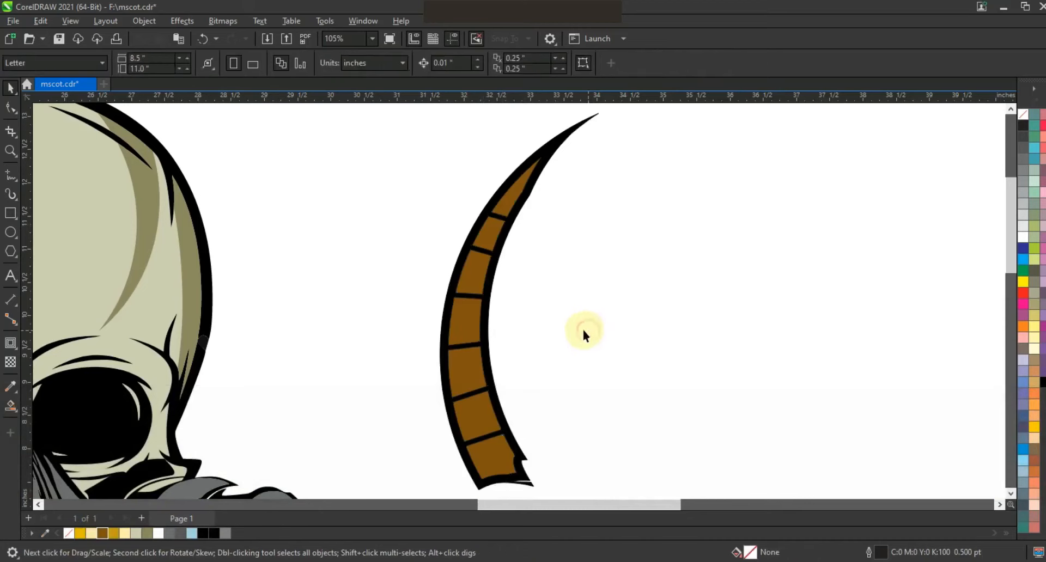
Draw an ellipse about 3.8 by 5.8 inches overlapping the brown segments and place a copy about 0.16 inch to its right
key("F3")
left_click(10, 151)
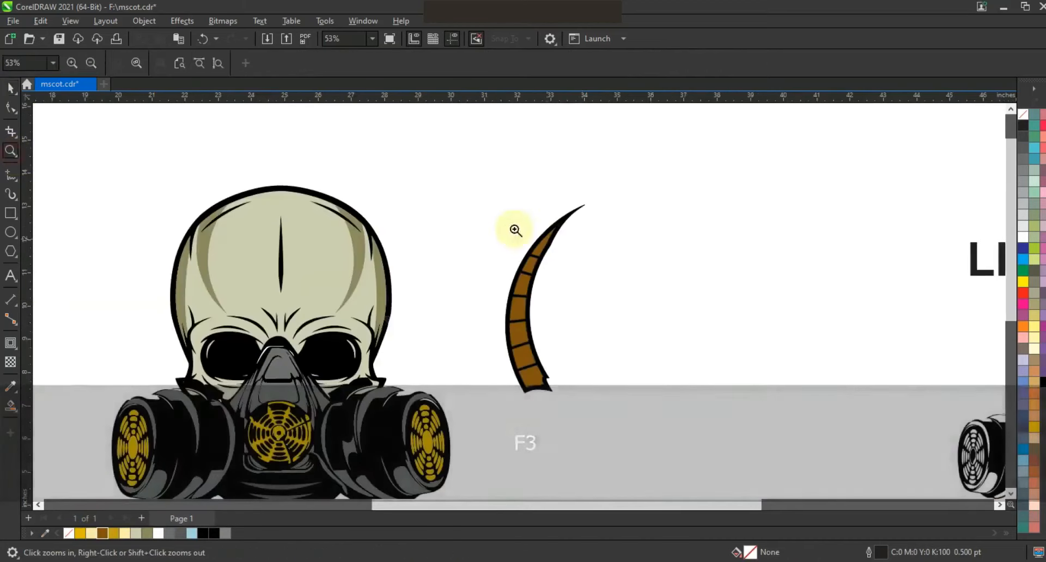
left_click_drag(722, 184, 439, 436)
left_click(10, 232)
left_click_drag(612, 161, 416, 461)
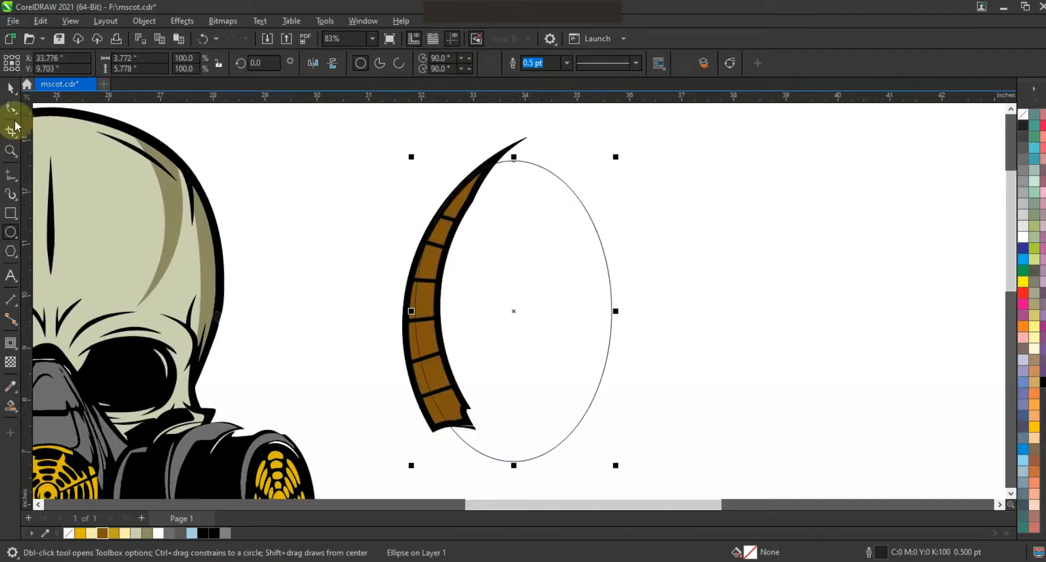
left_click(12, 94)
left_click_drag(539, 293, 547, 292)
Smart-fill the narrow band between the two ellipses in the crescent's segments with light blue
left_click(10, 405)
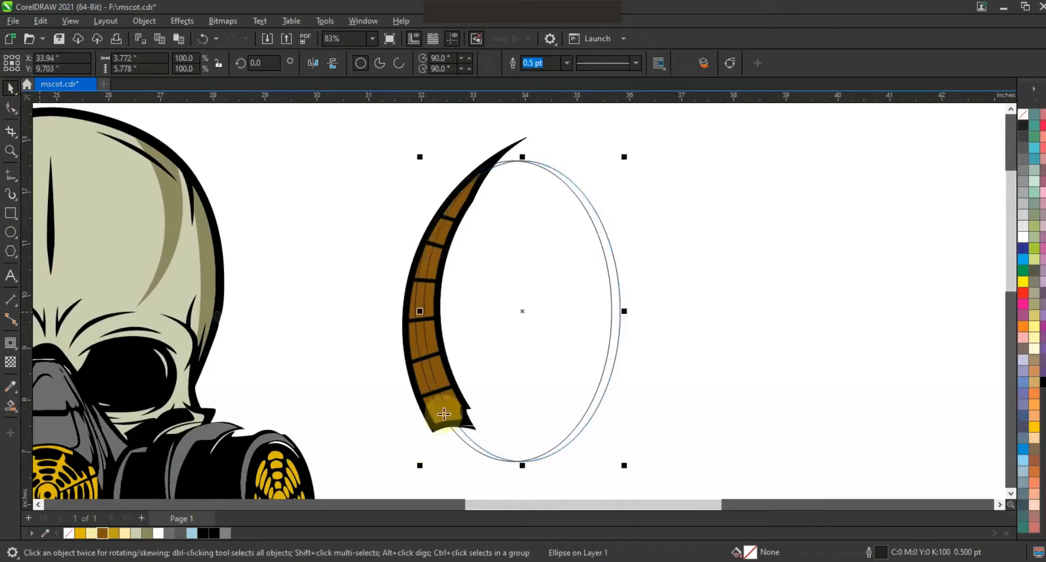
left_click(442, 406)
left_click(428, 375)
left_click(418, 322)
left_click(415, 305)
key("ctrl+z")
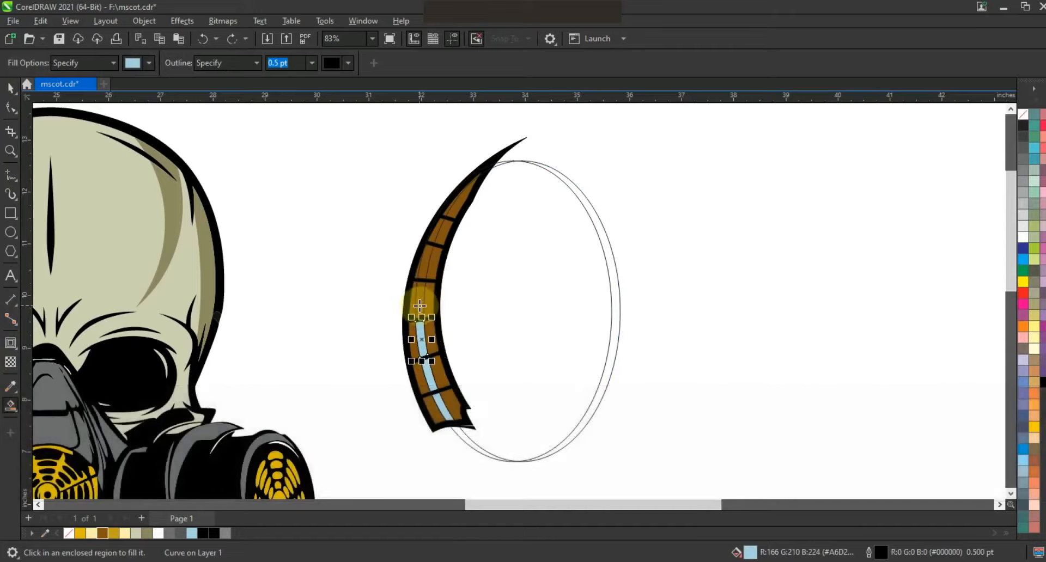
left_click(420, 305)
left_click(426, 252)
left_click(435, 220)
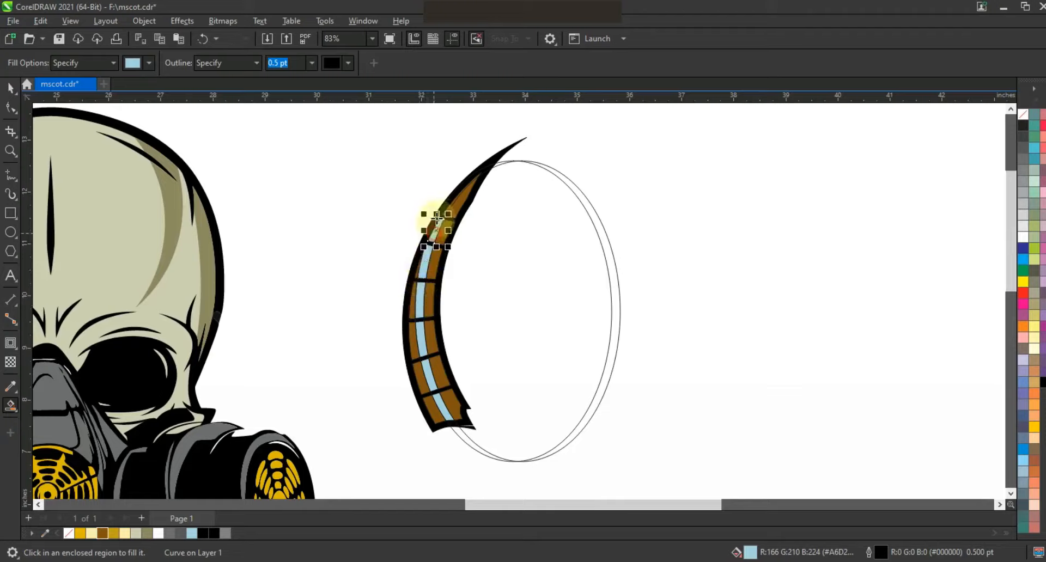
left_click(447, 209)
Smart-fill the areas left of the narrow band in the lower five segments with light blue
left_click(430, 412)
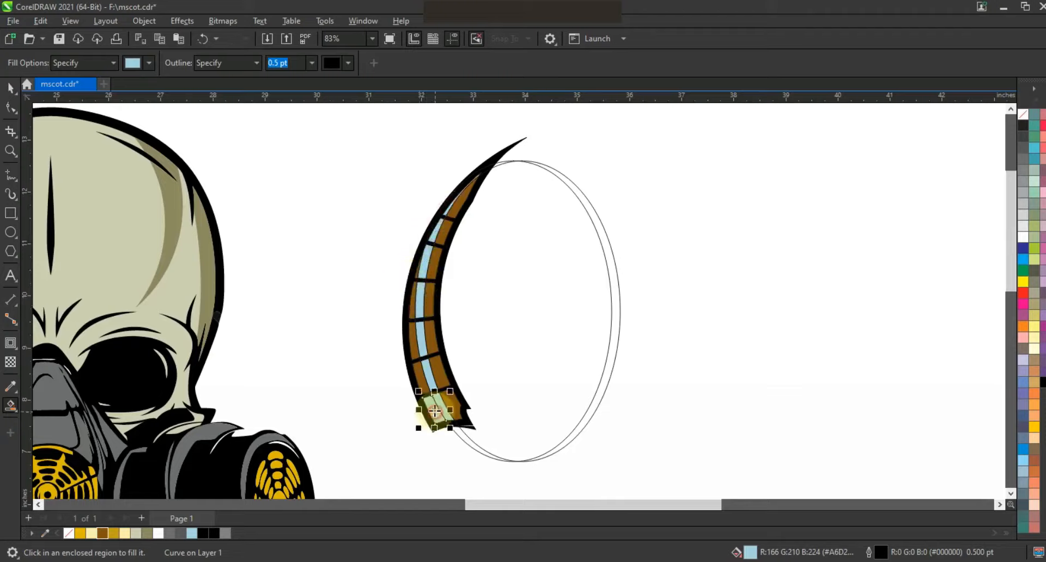
left_click(421, 380)
left_click(414, 342)
left_click(413, 304)
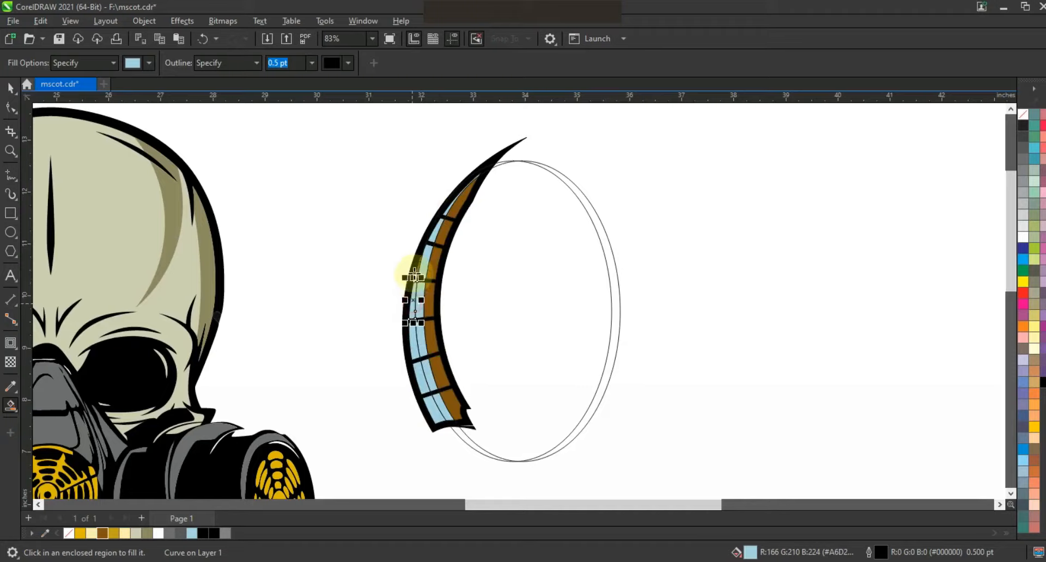
left_click(419, 268)
Delete the two construction ellipses beside the segmented crescent
left_click(10, 87)
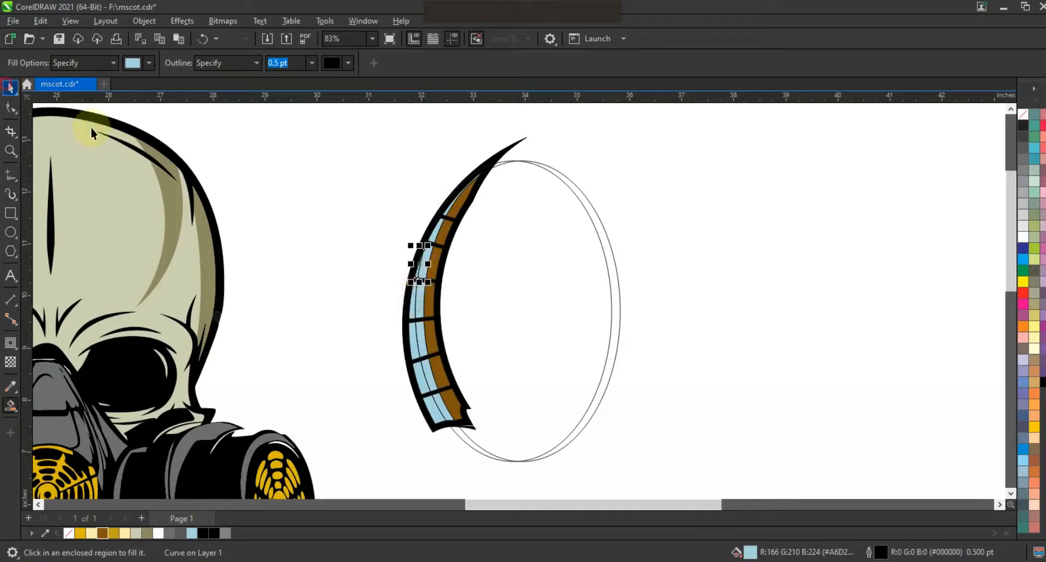
left_click(551, 170)
key("Delete")
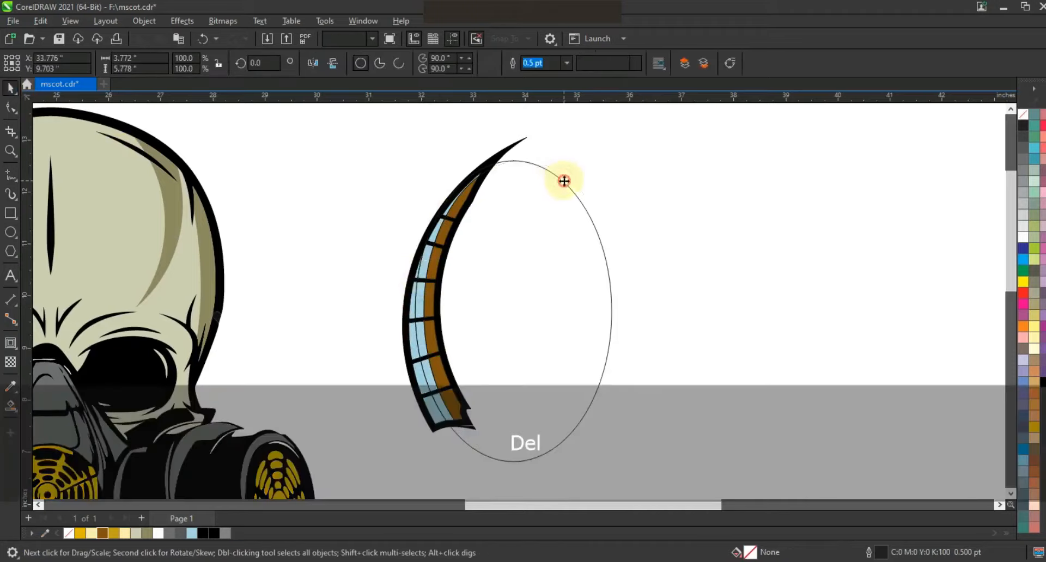
Fill the outer light blue pieces along the left edge of the crescent's lower five segments with pale yellow
left_click(437, 420)
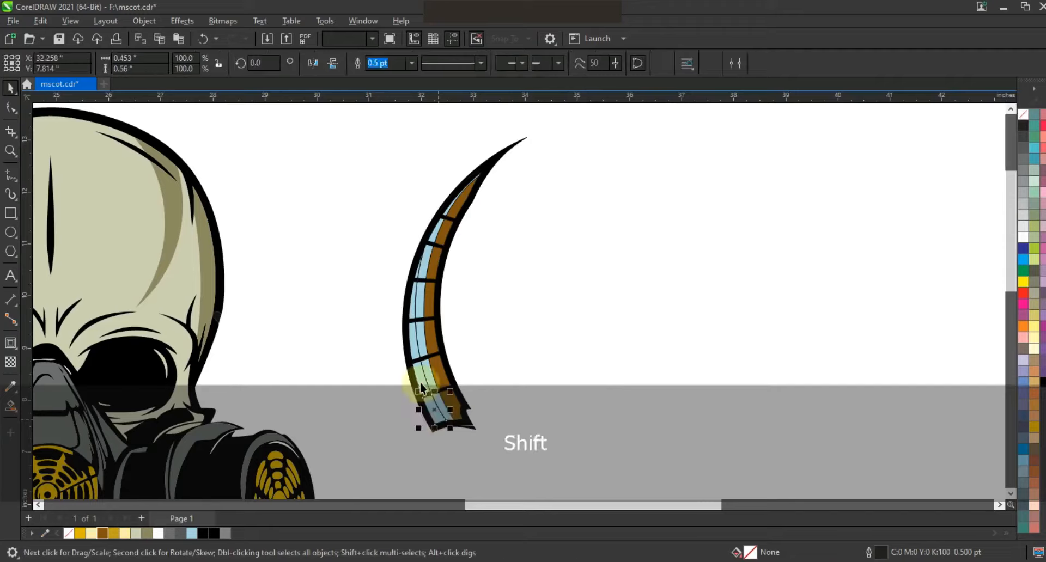
left_click(414, 339, "shift")
left_click(417, 272, "shift")
left_click(417, 269, "shift")
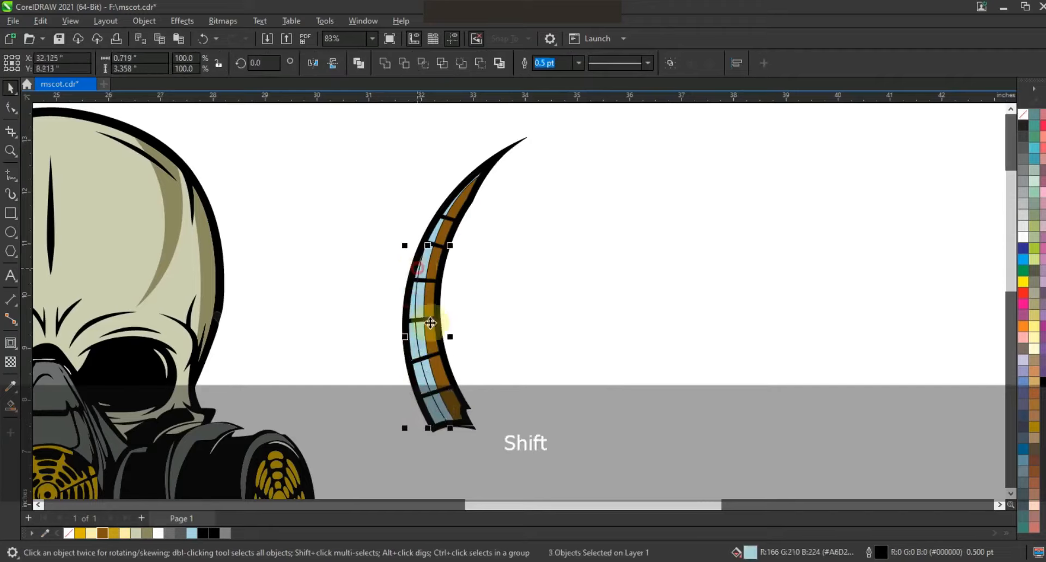
left_click(93, 532)
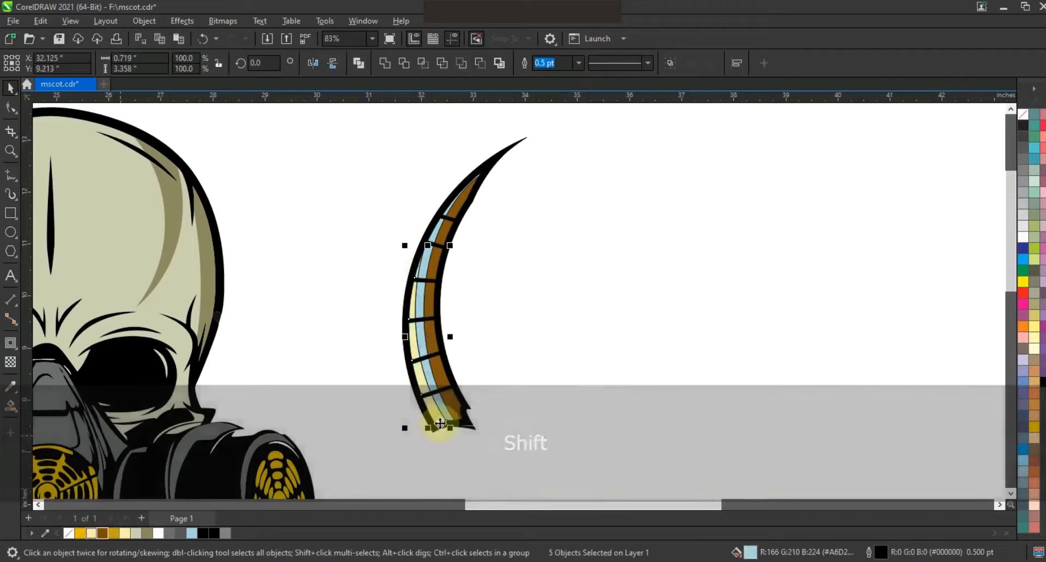
Fill the crescent's remaining light blue middle-band pieces with golden yellow, R194 G161 B22, including the piece in the upper segment
left_click(443, 411)
left_click(429, 375, "shift")
left_click(422, 338, "shift")
left_click(420, 300, "shift")
left_click(425, 264, "shift")
left_click(434, 241, "shift")
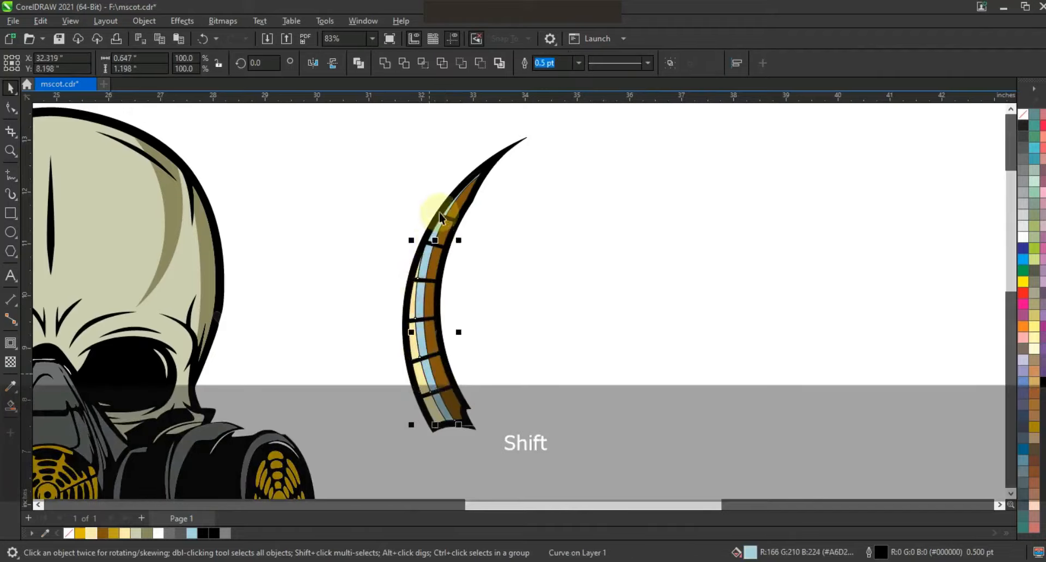
left_click(445, 214, "shift")
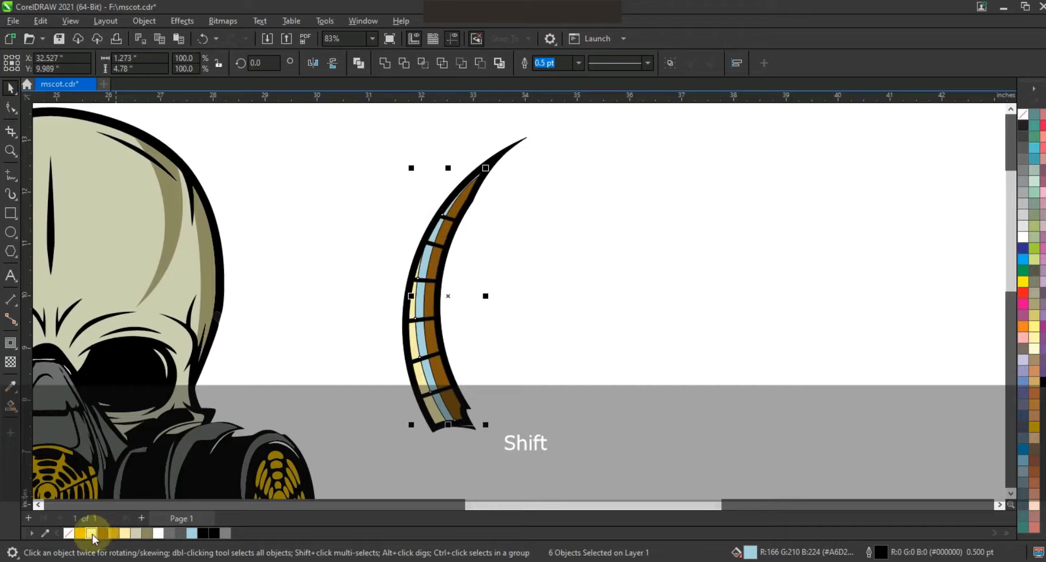
left_click(113, 534)
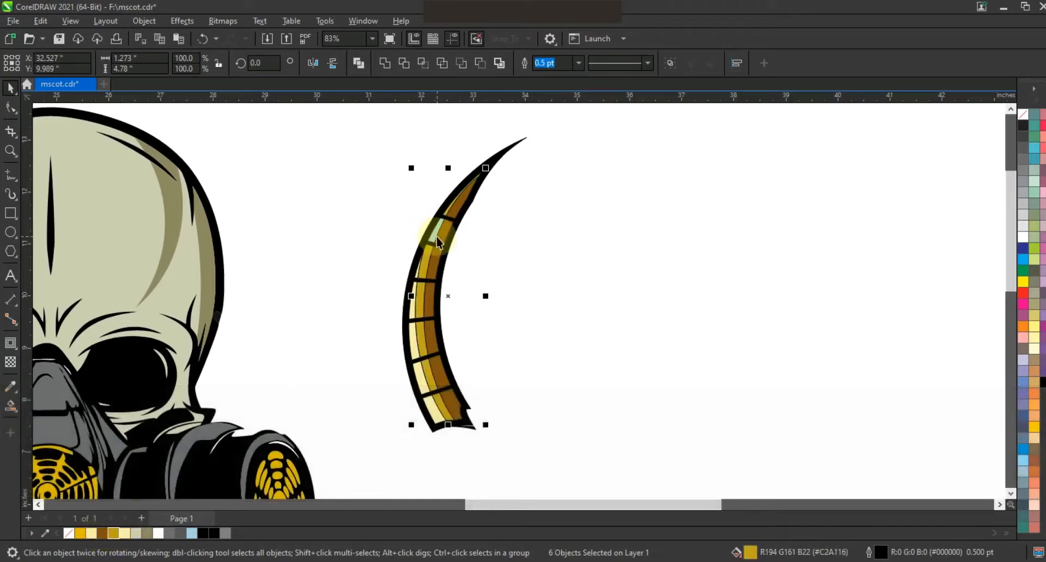
left_click(430, 234)
key("ctrl+r")
Remove the outlines from all the crescent's pieces and group them
left_click_drag(586, 132, 369, 462)
right_click(1023, 115)
left_click(979, 124)
key("ctrl+g")
key("F3")
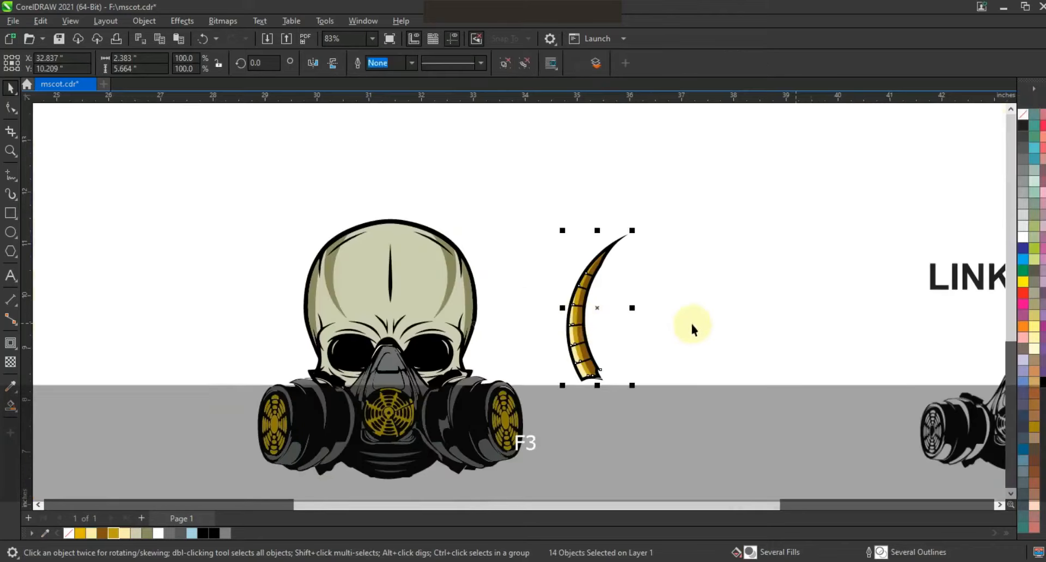
Move the crescent against the left side of the skull and place a horizontally mirrored copy on the right side
left_click_drag(562, 323, 288, 336)
left_click(678, 301)
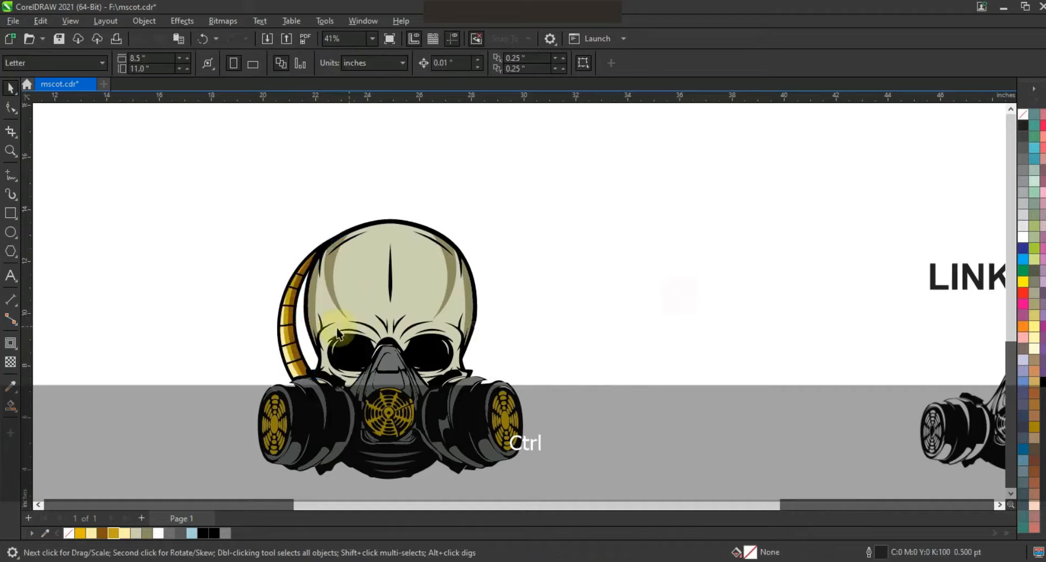
left_click(279, 322)
left_click_drag(276, 316, 489, 325)
Send both crescent pieces to the back, behind the skull and gas mask
left_click(288, 326, "shift")
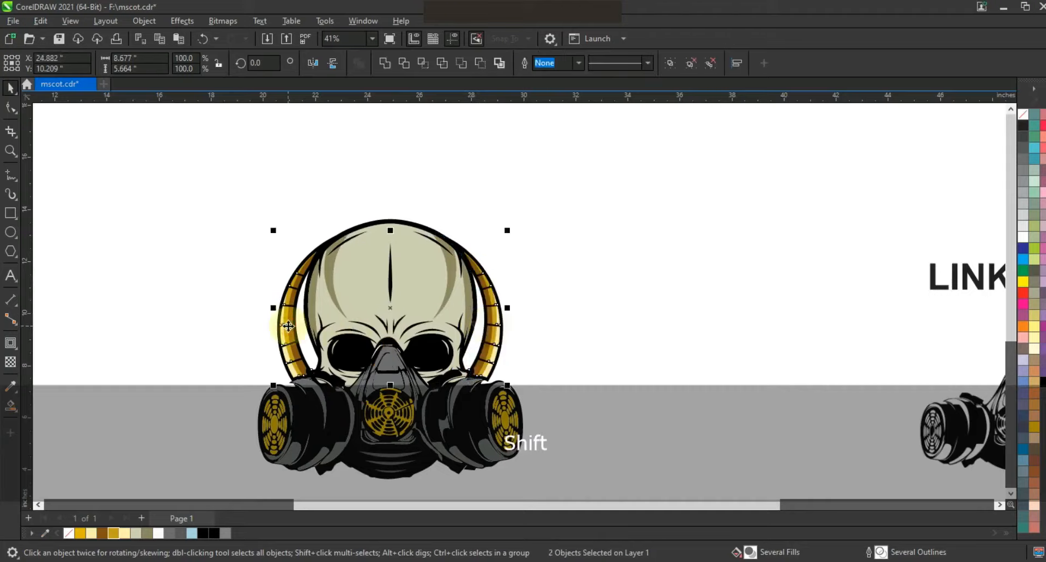
key("shift+Page_Down")
key("Escape")
Group the skull, gas mask and both crescent pieces into one mascot object
scroll(599, 205, "down", 2)
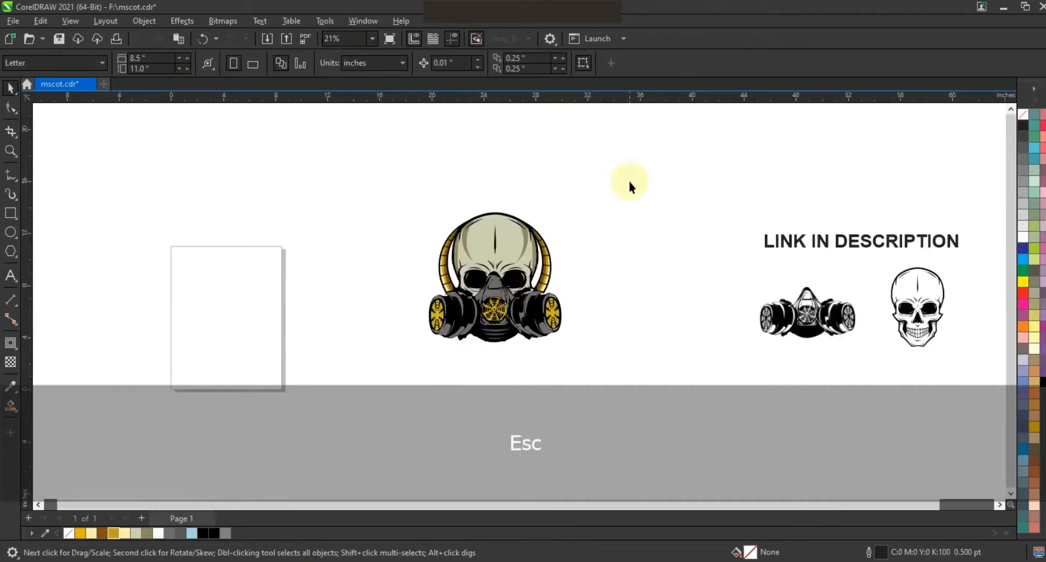
left_click_drag(391, 372, 392, 374)
key("ctrl+g")
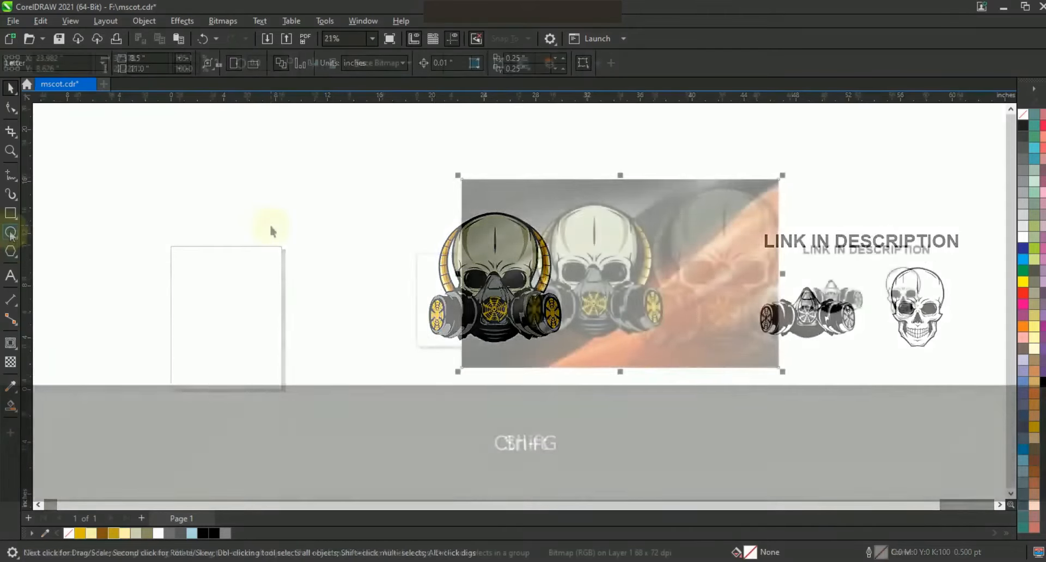
Examine the mascot artwork on its black and orange background up close and in a full-screen preview
key("shift+F2")
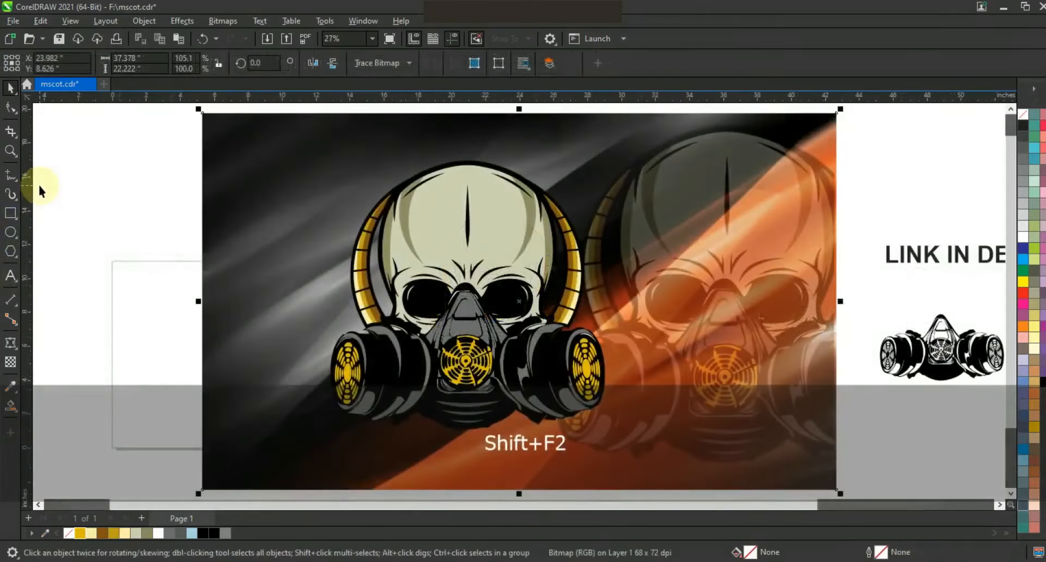
key("F9")
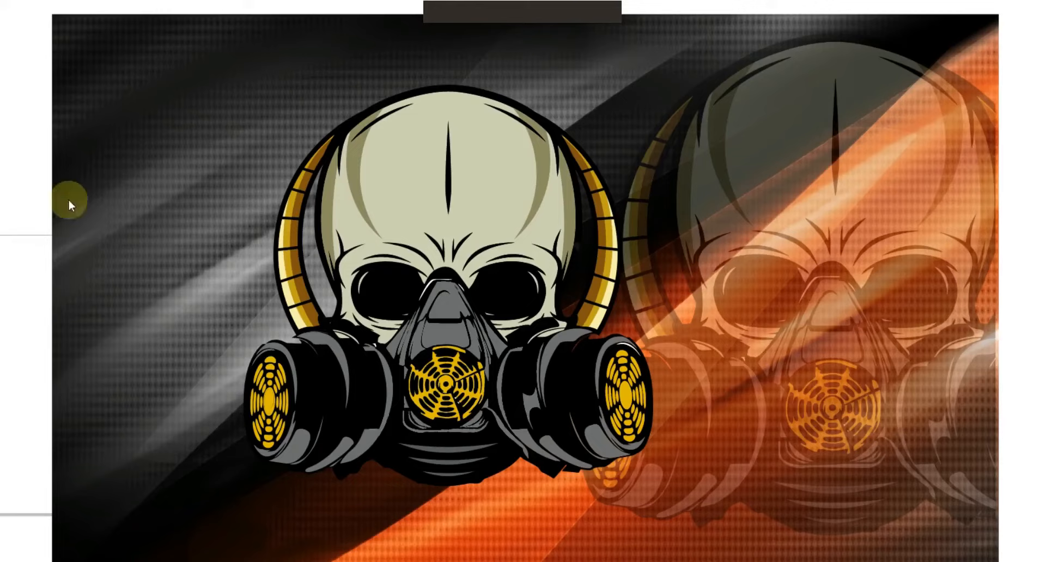
key("Escape")
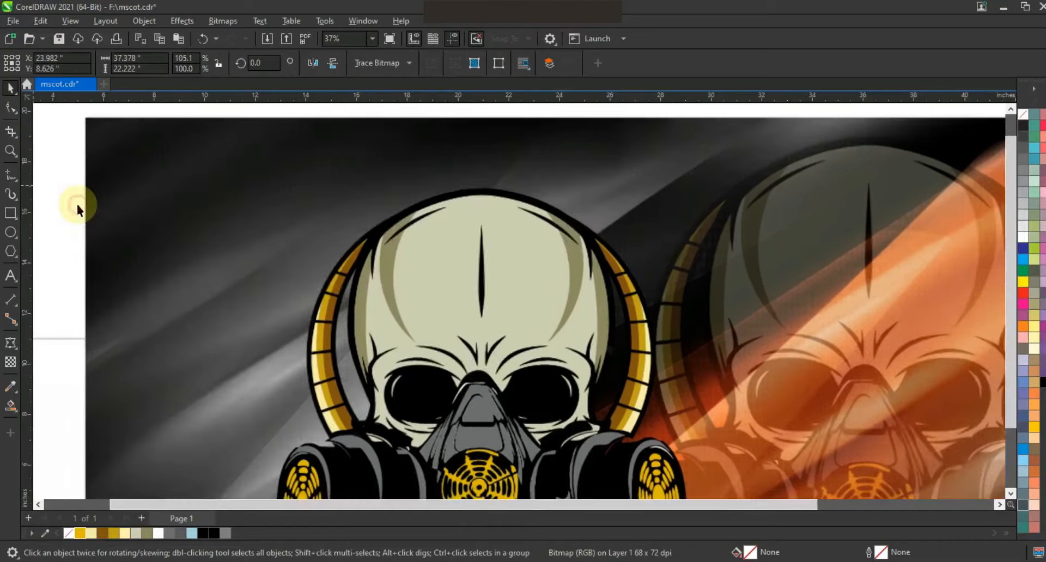